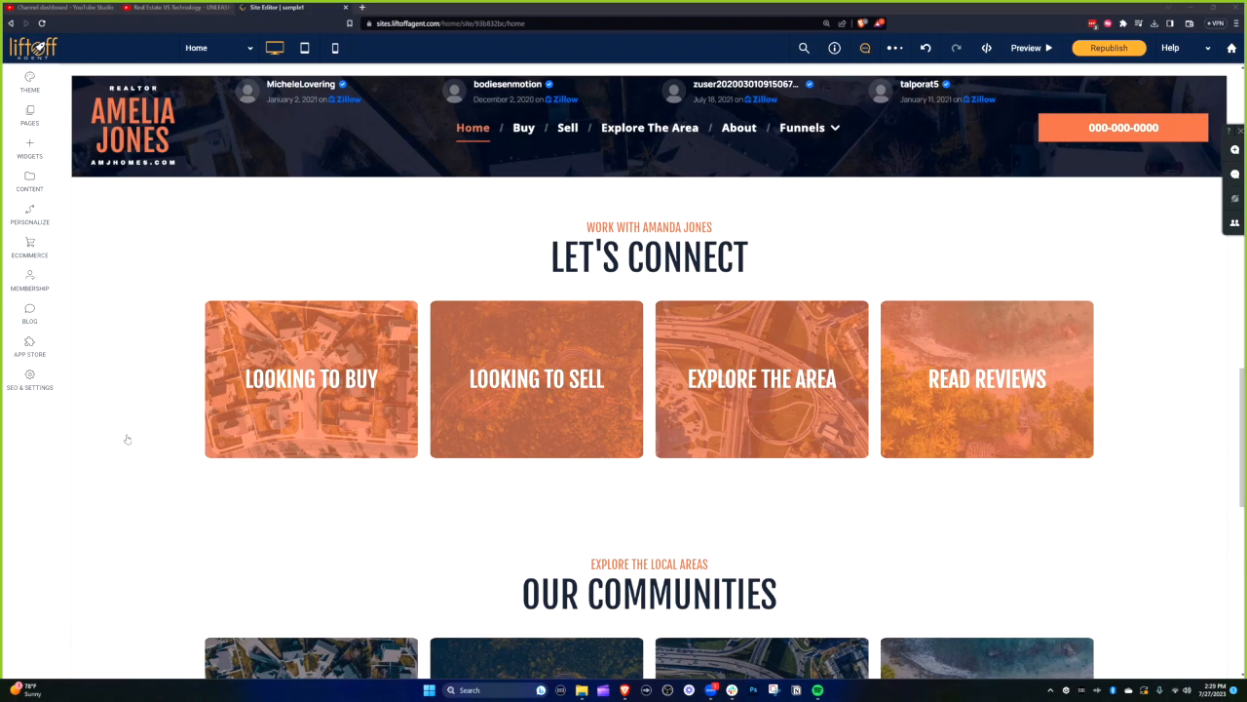
- Close the row design settings and duplicate the Let's Connect row from its ROW menu
scroll(319, 217, "up", 4)
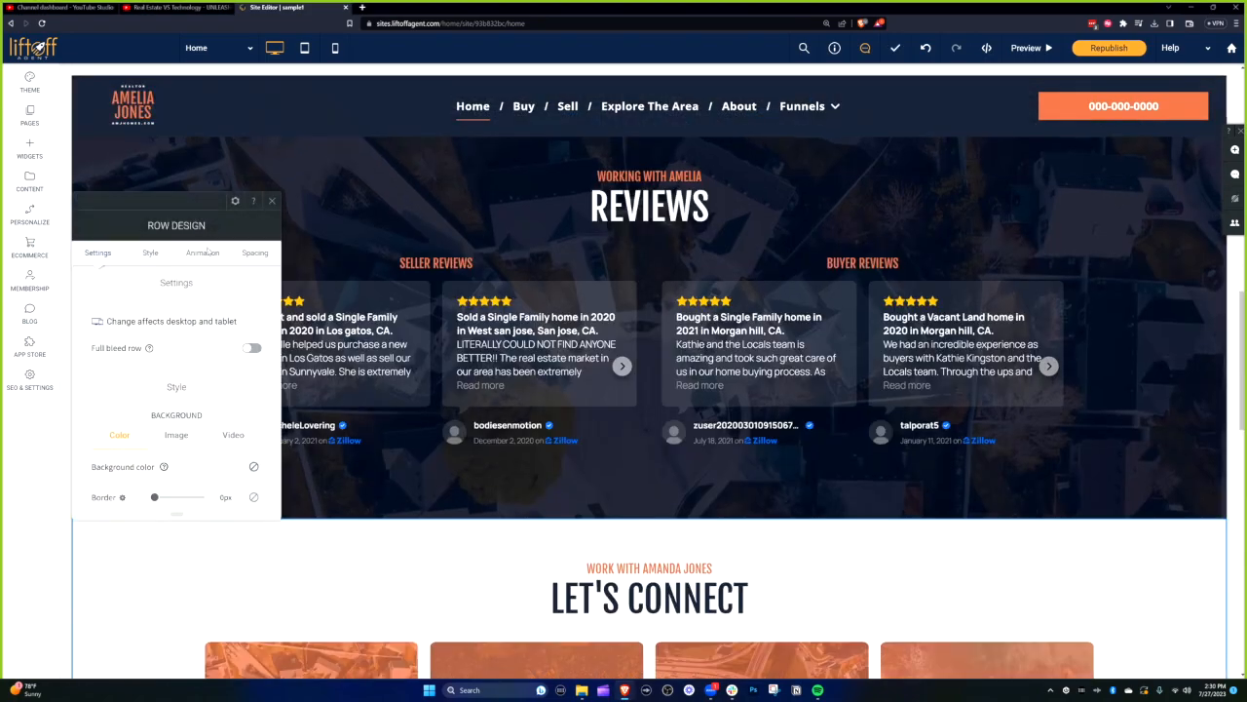
left_click(280, 203)
scroll(255, 360, "down", 4)
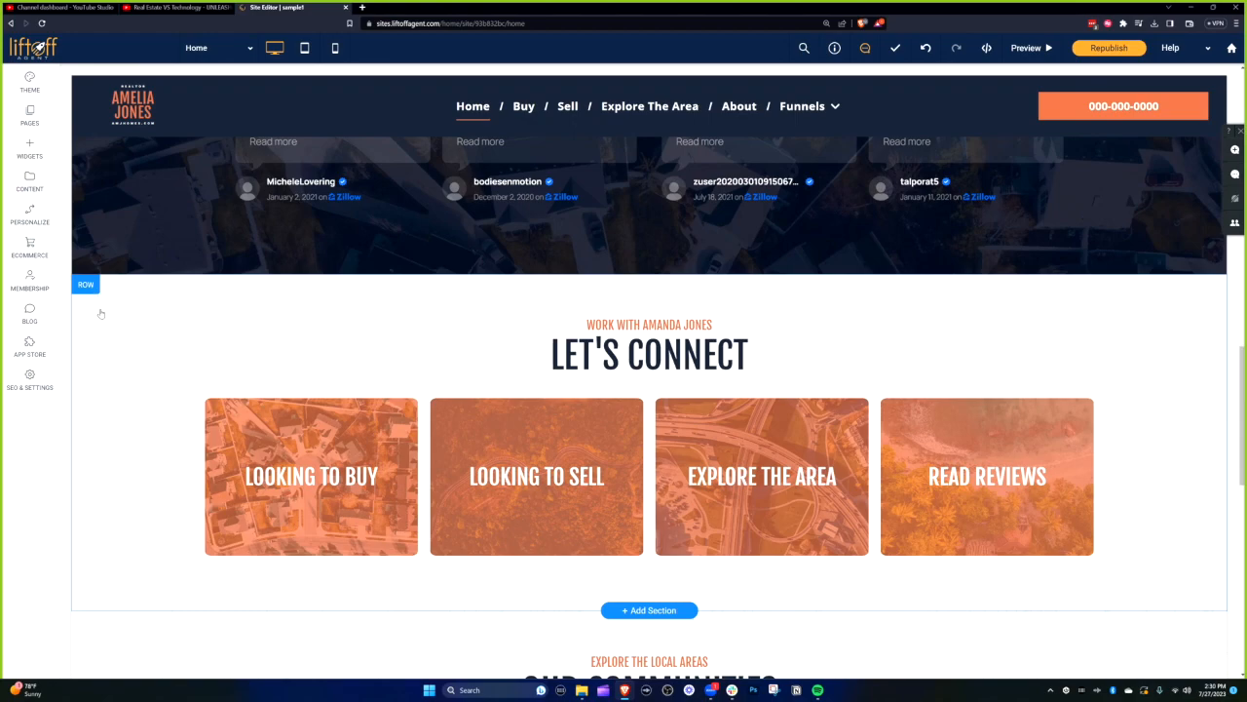
scroll(125, 359, "up", 1)
scroll(87, 384, "down", 1)
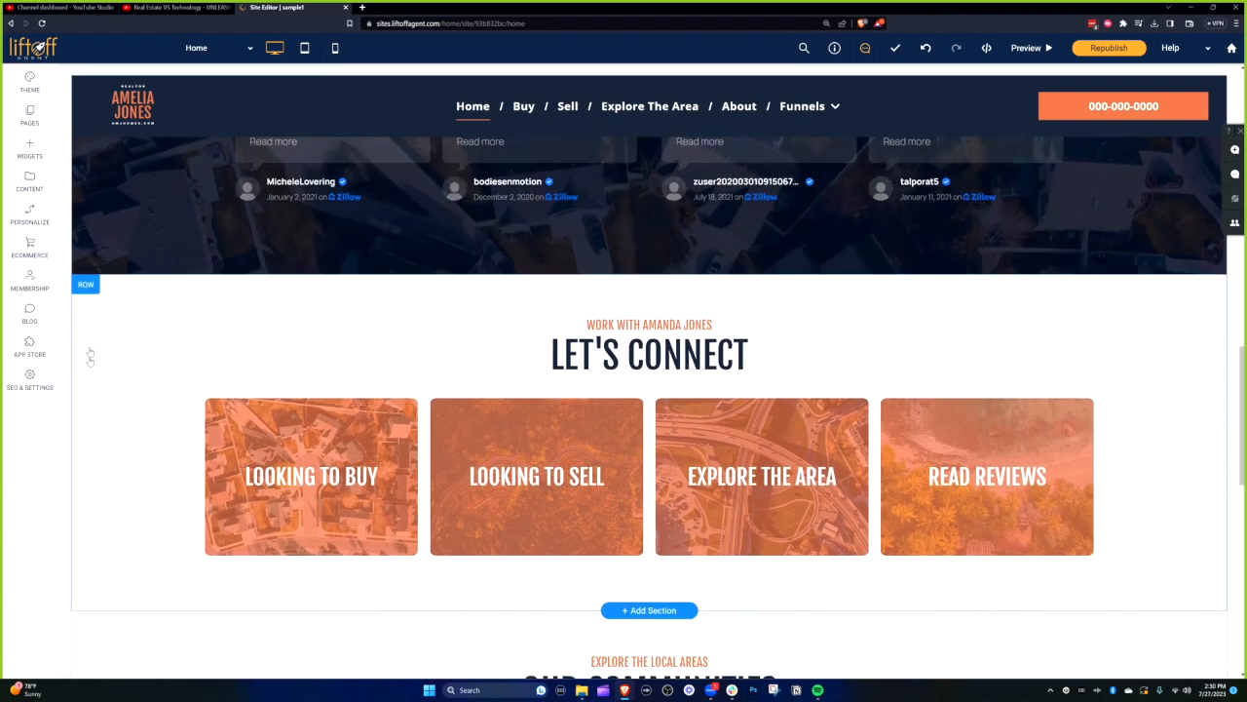
left_click(87, 286)
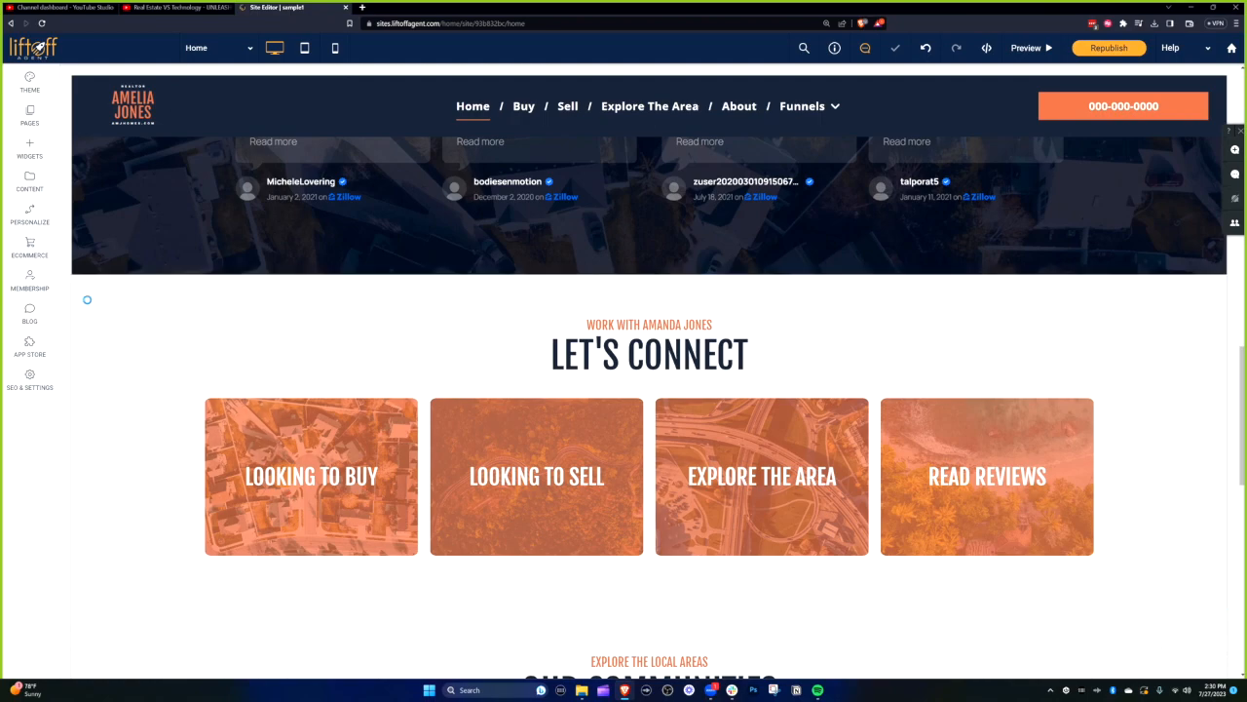
left_click(86, 286)
left_click(92, 482)
scroll(127, 450, "down", 2)
scroll(166, 446, "up", 2)
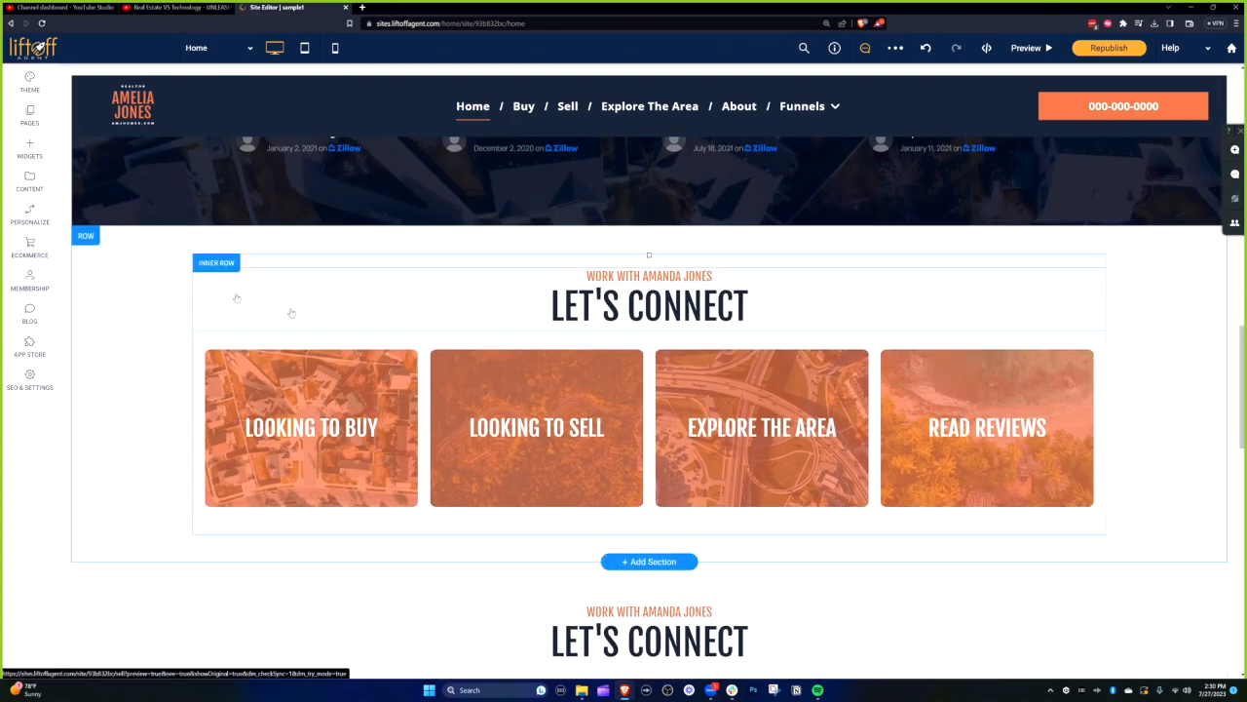
- Change the copied heading to FEATURED / VIDEOS and delete its four-card image row
double_click(565, 306)
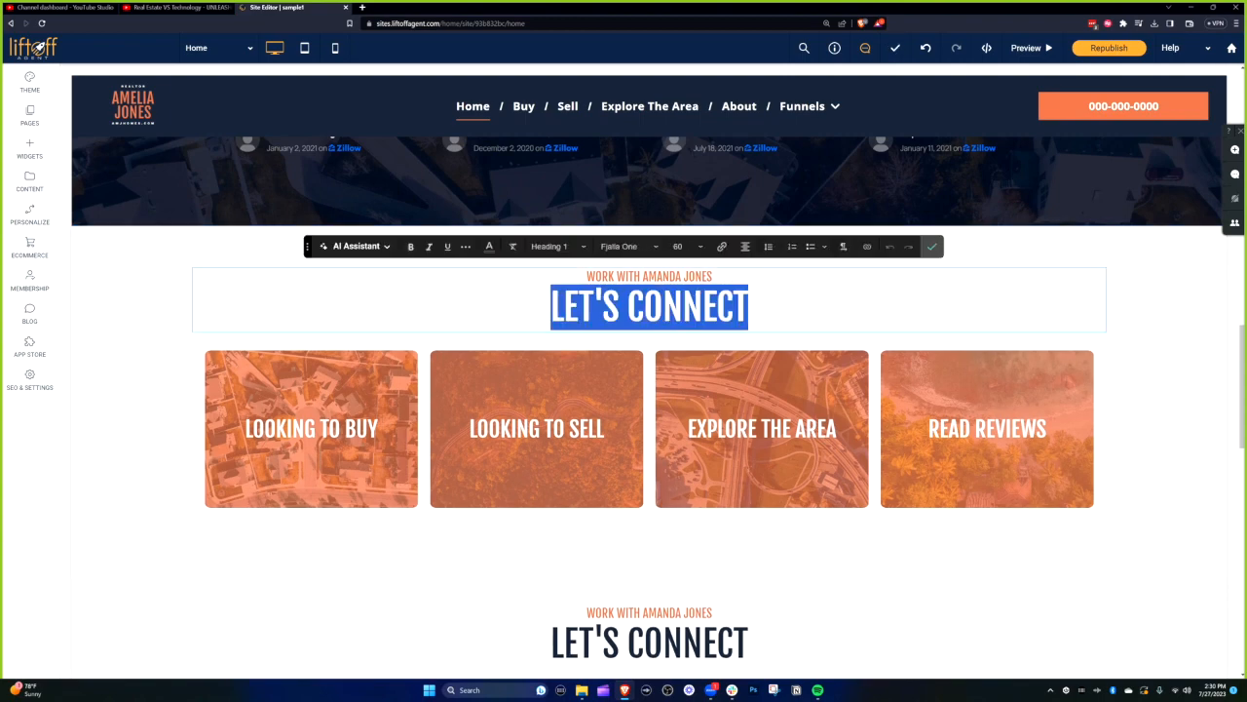
type("VIDEOS")
left_click_drag(713, 275, 575, 271)
type("FEATURED")
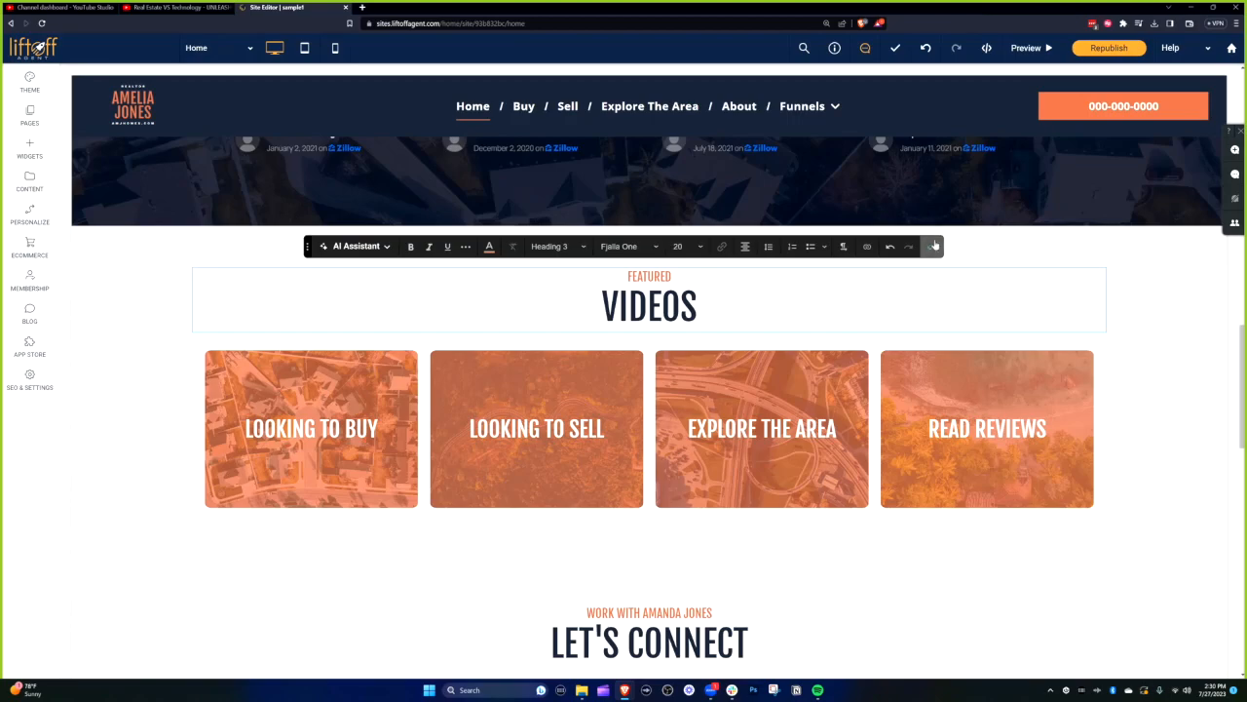
left_click(931, 246)
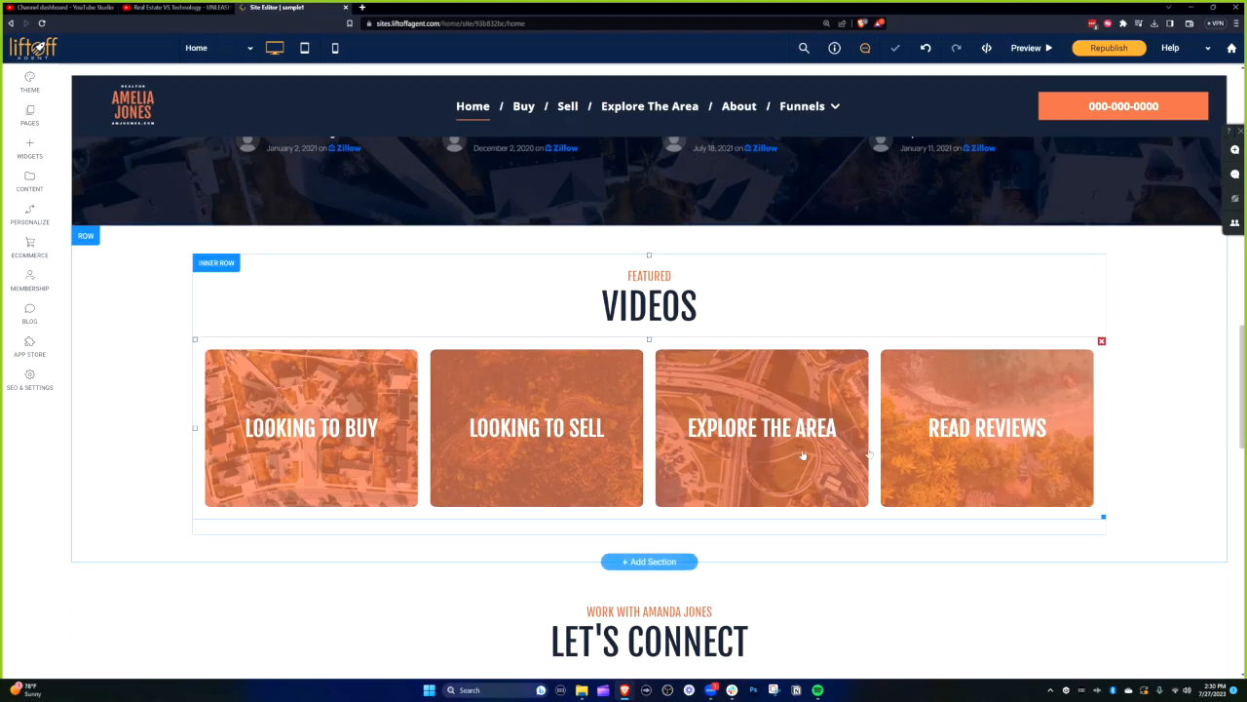
left_click(1101, 342)
- Search widgets for 'feed', drop a YouTube Feed below the VIDEOS heading, and reopen its settings
left_click(33, 148)
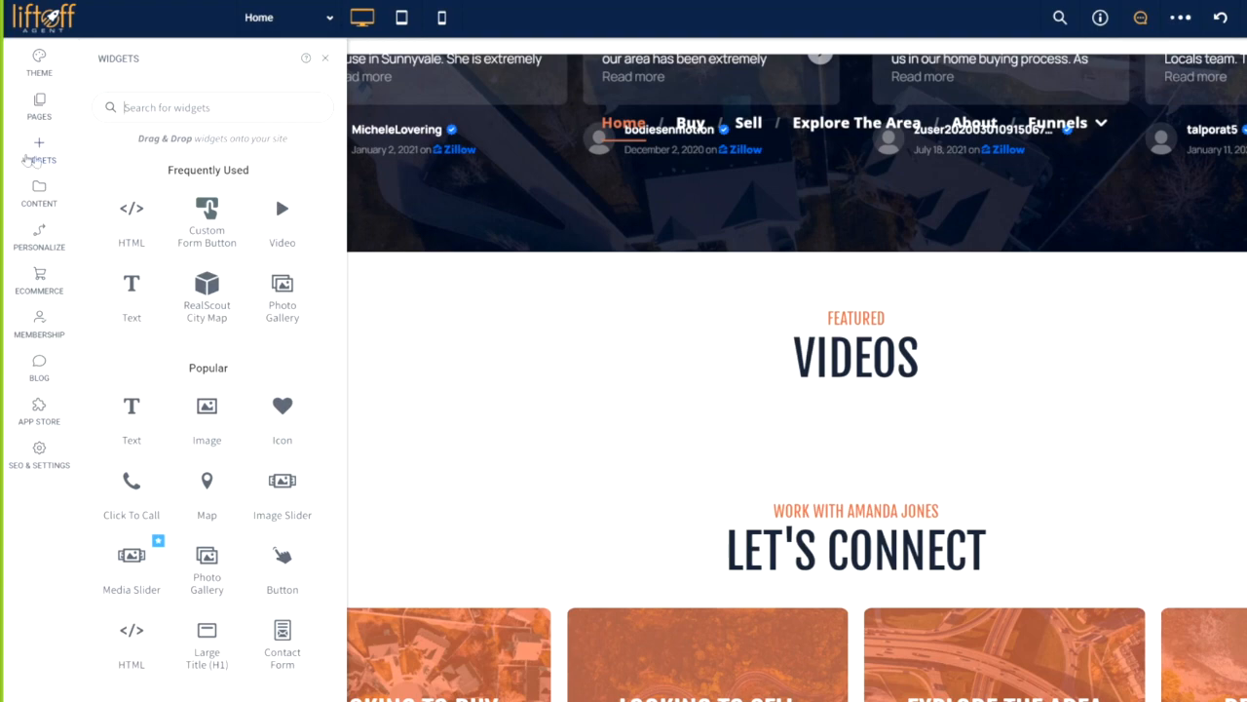
type("feed")
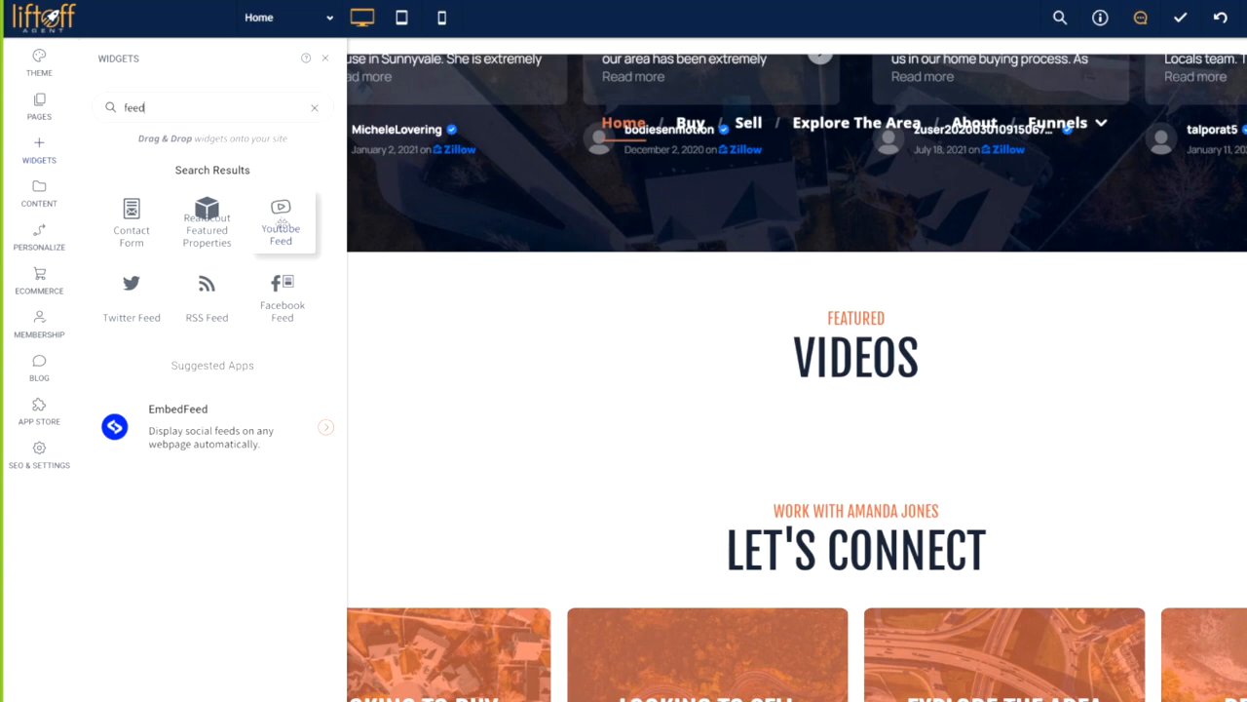
left_click_drag(280, 222, 886, 476)
left_click(357, 220)
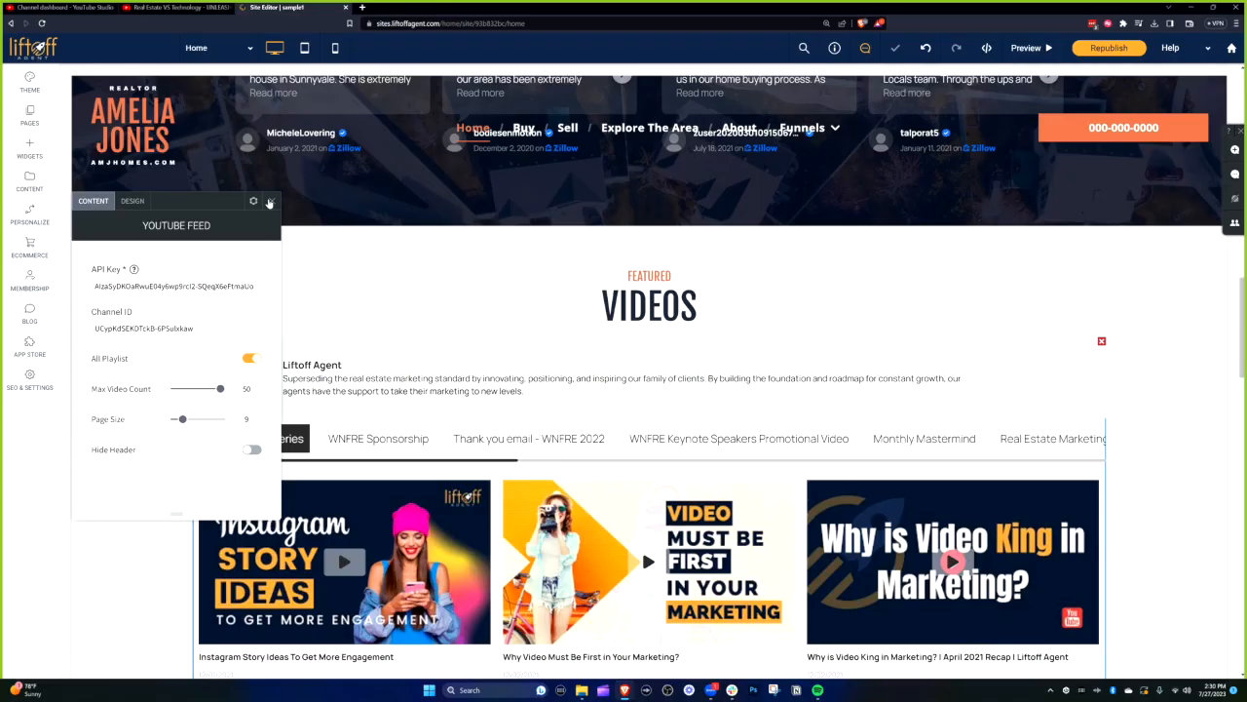
scroll(705, 351, "down", 2)
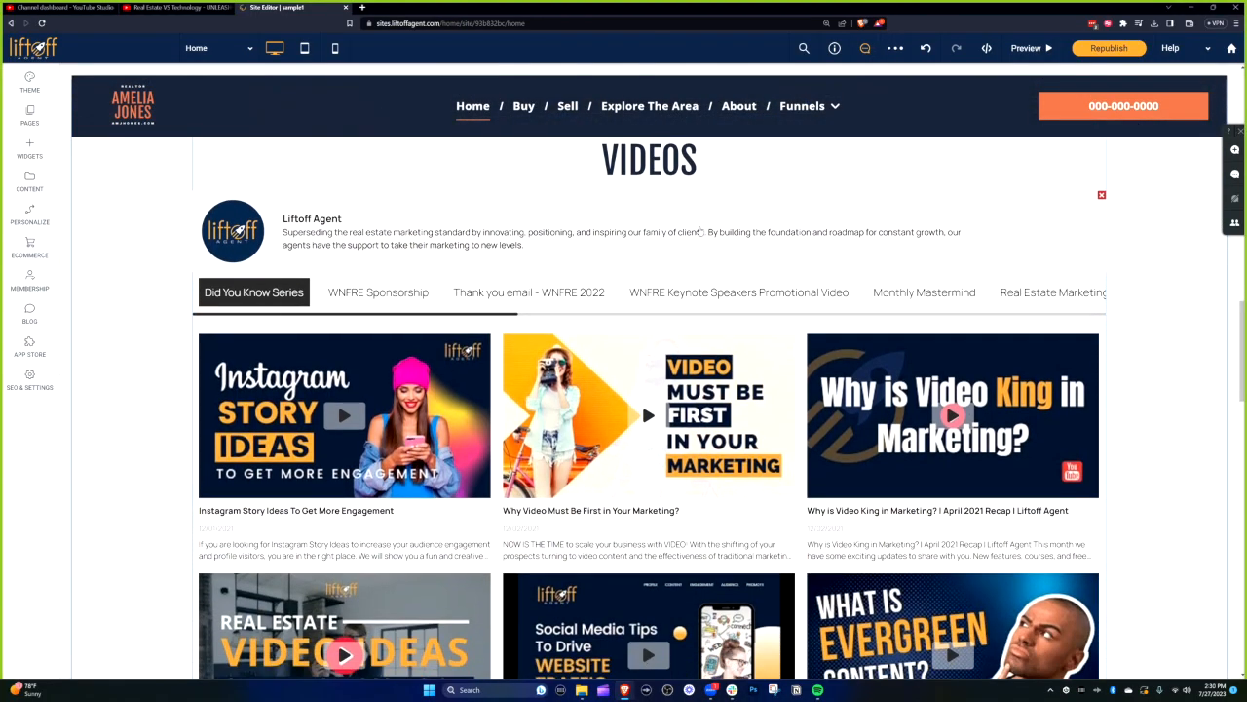
left_click(705, 234)
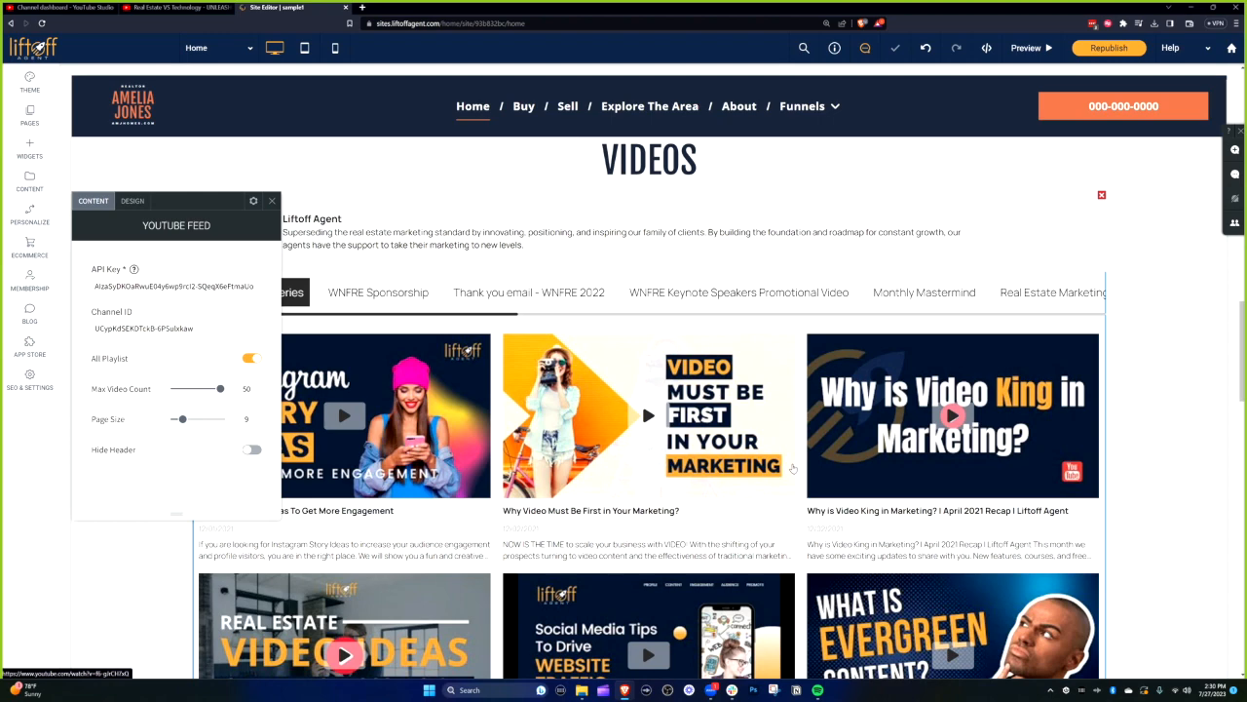
left_click_drag(217, 203, 1117, 199)
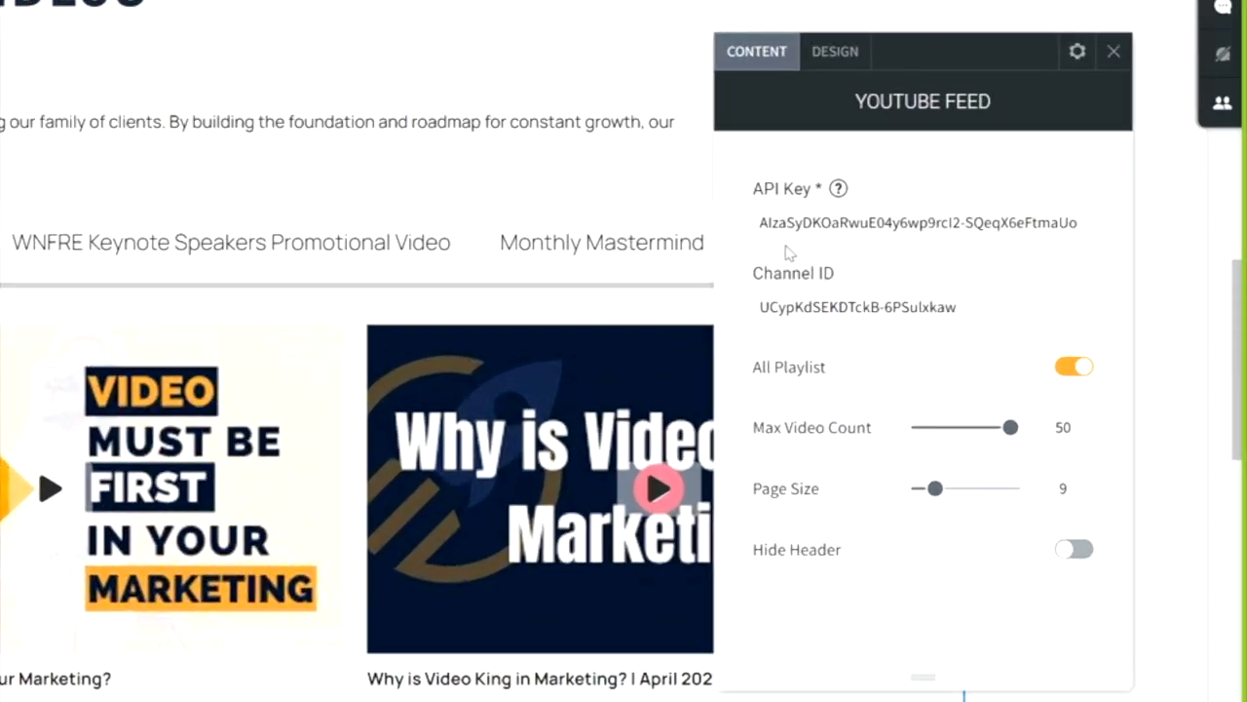
triple_click(766, 222)
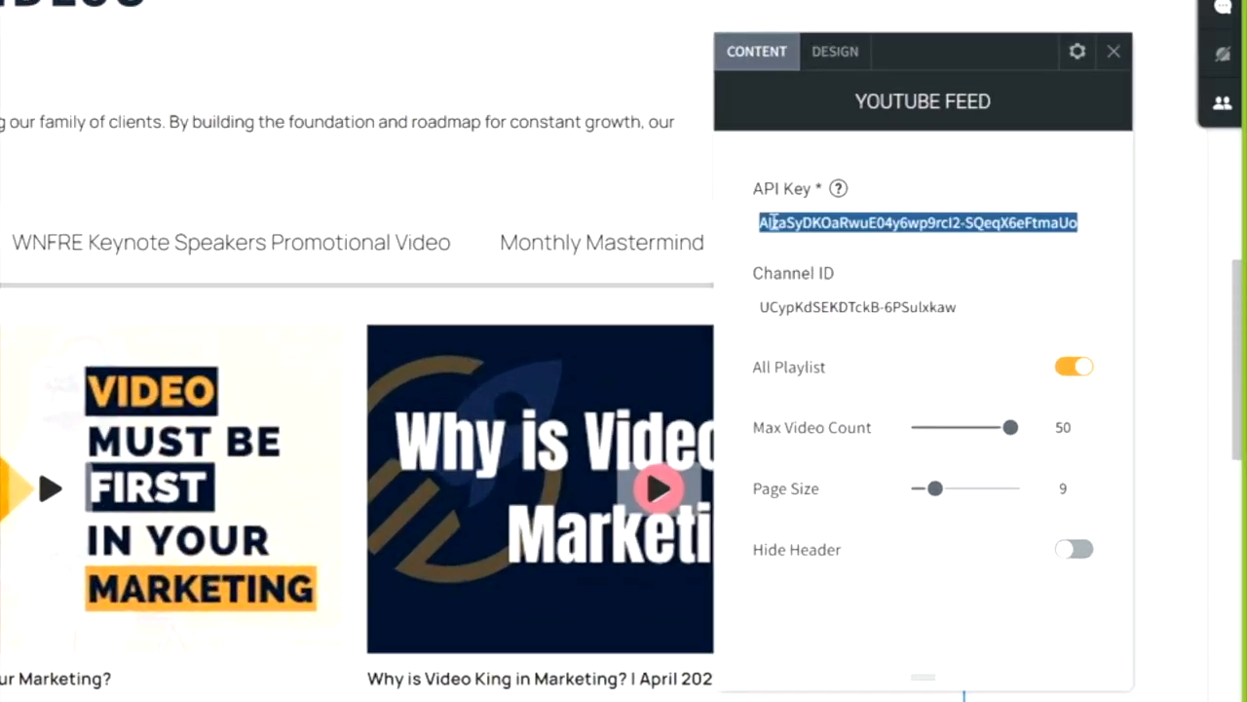
left_click(874, 263)
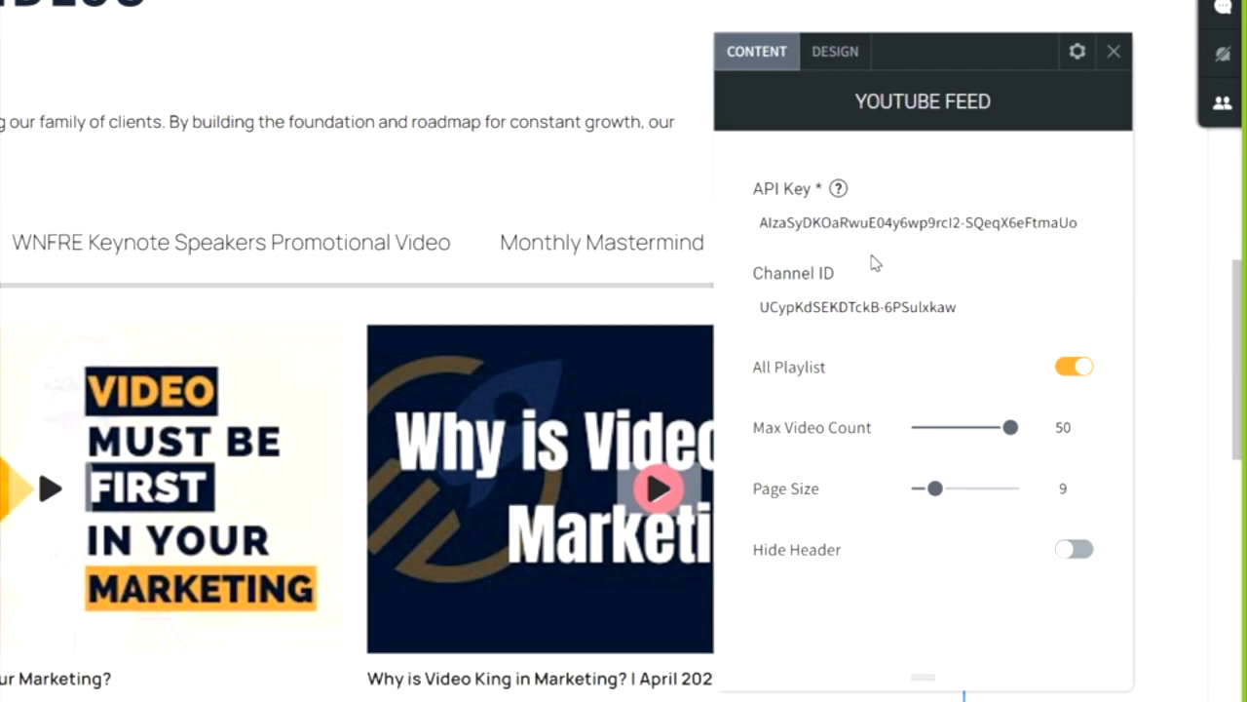
left_click_drag(958, 307, 729, 295)
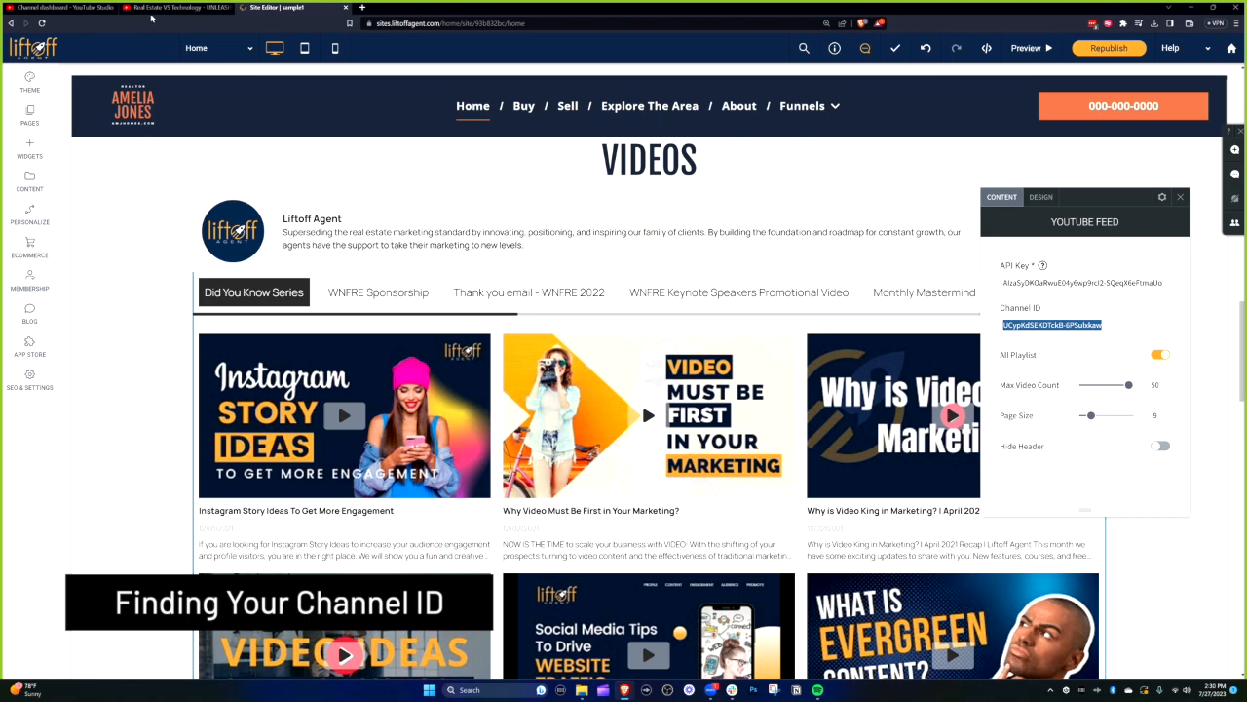
left_click(68, 7)
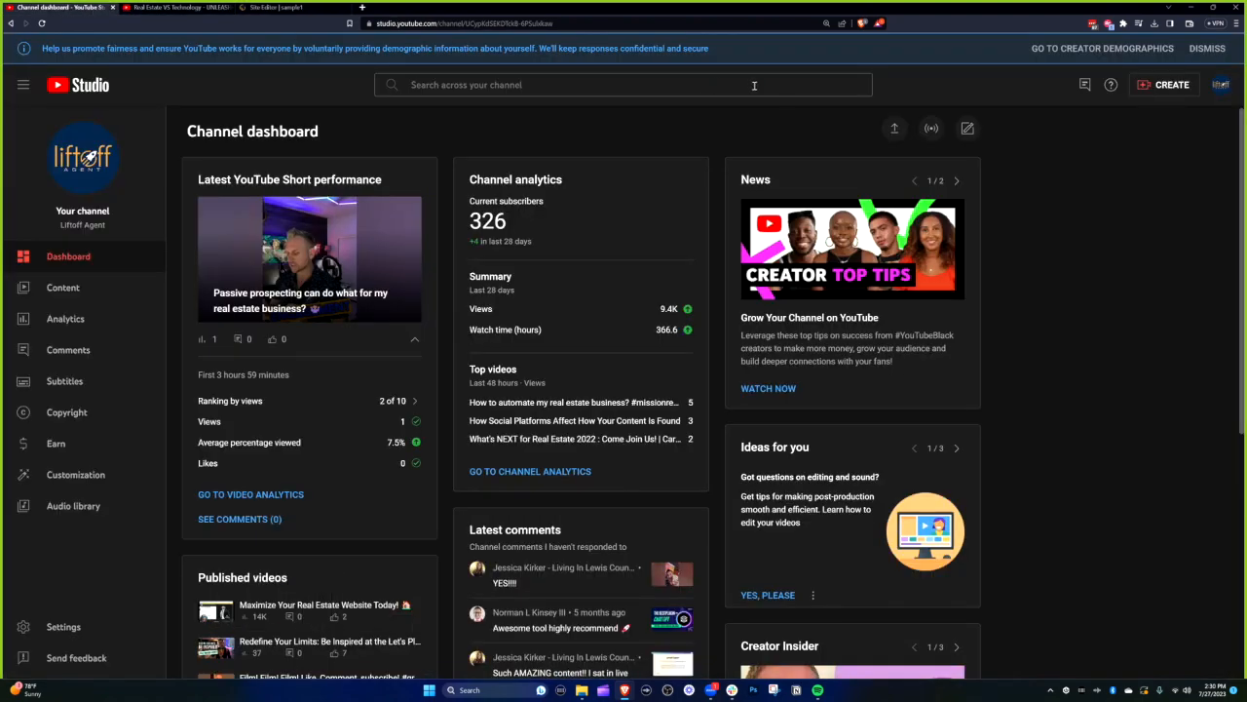
left_click(1220, 86)
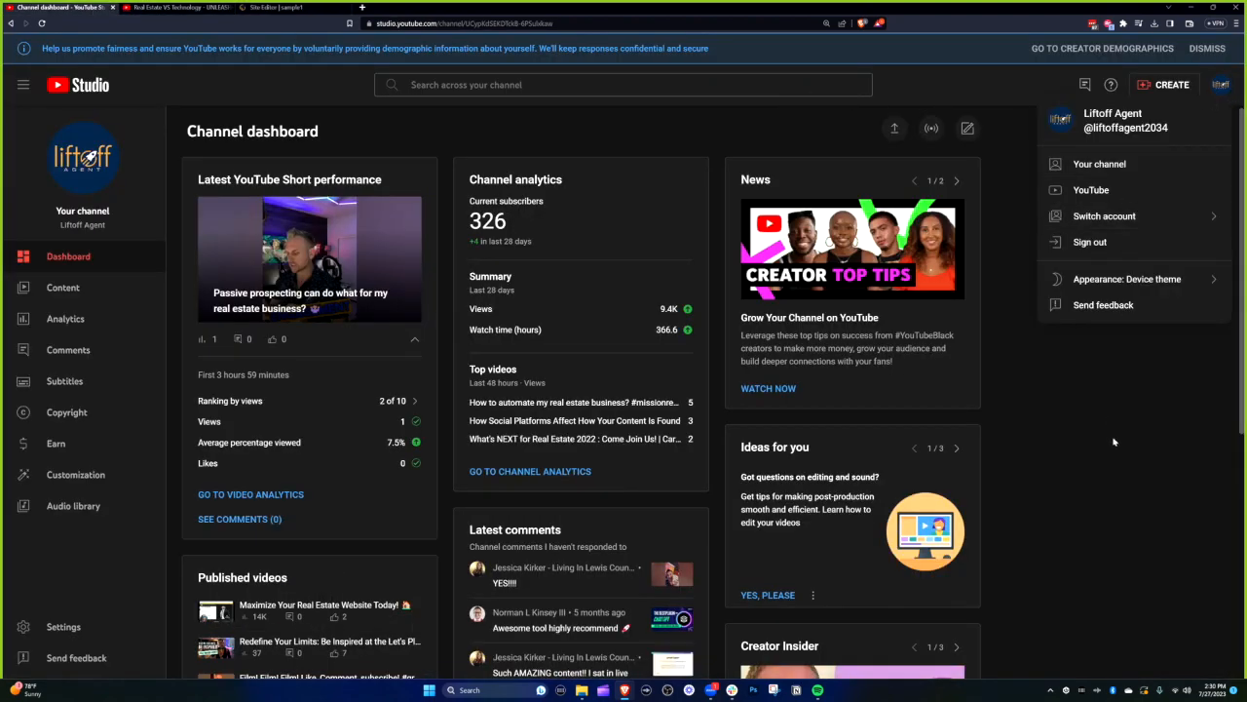
left_click(507, 24)
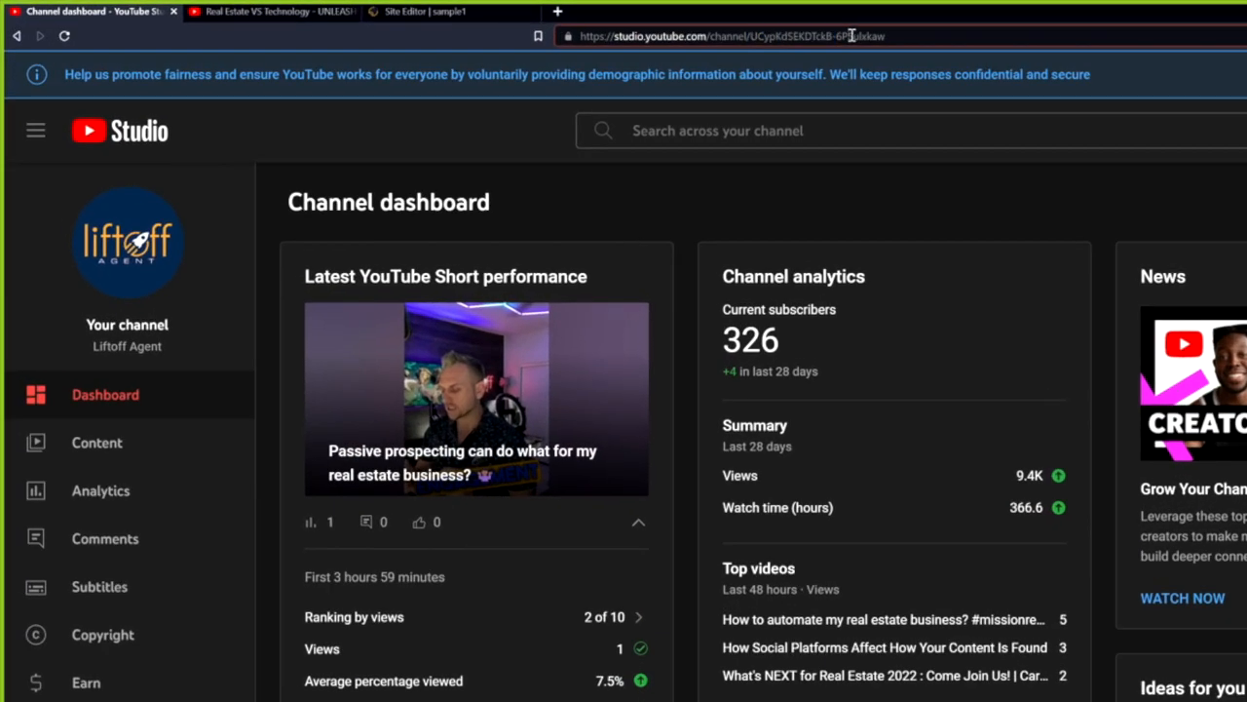
left_click_drag(584, 23, 491, 23)
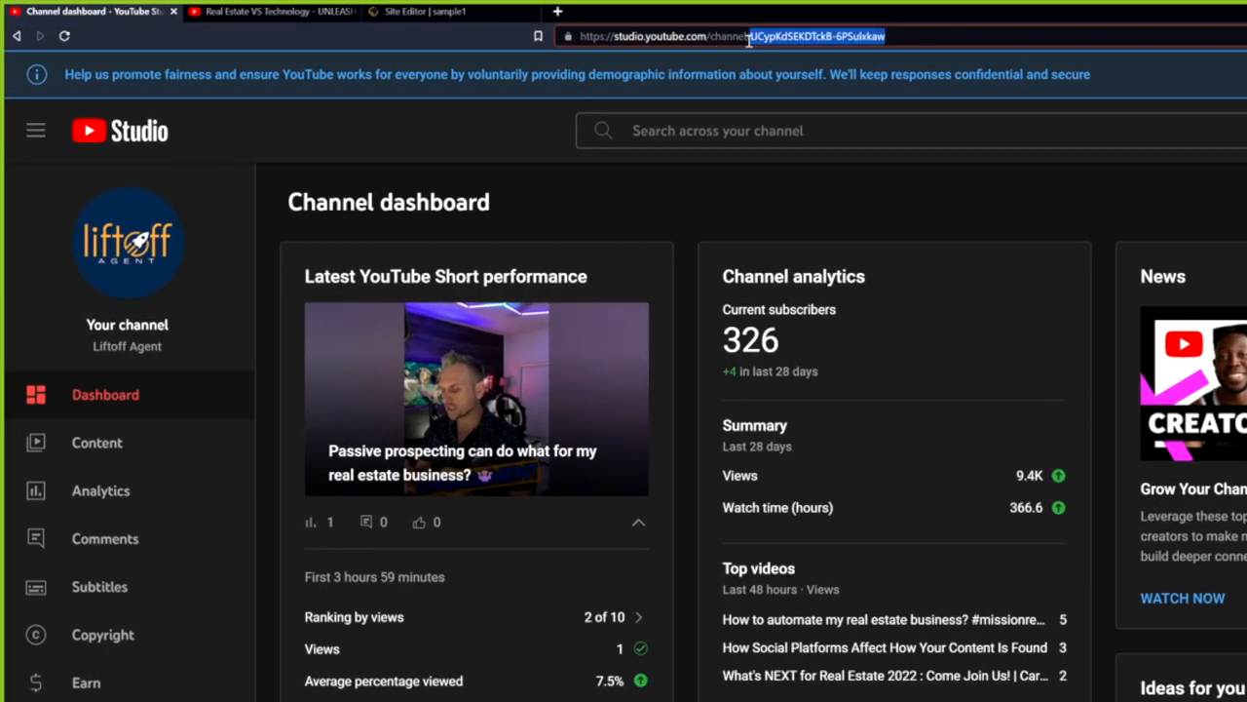
left_click(761, 39)
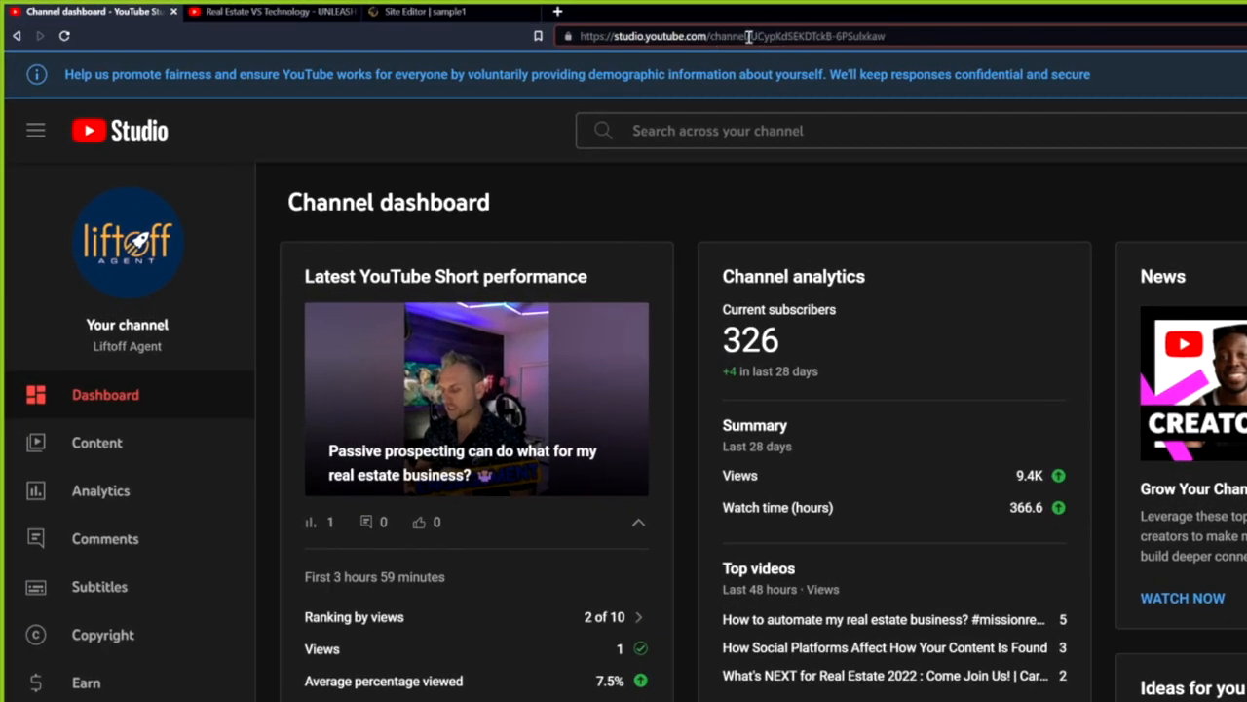
left_click_drag(750, 36, 931, 36)
left_click(760, 36)
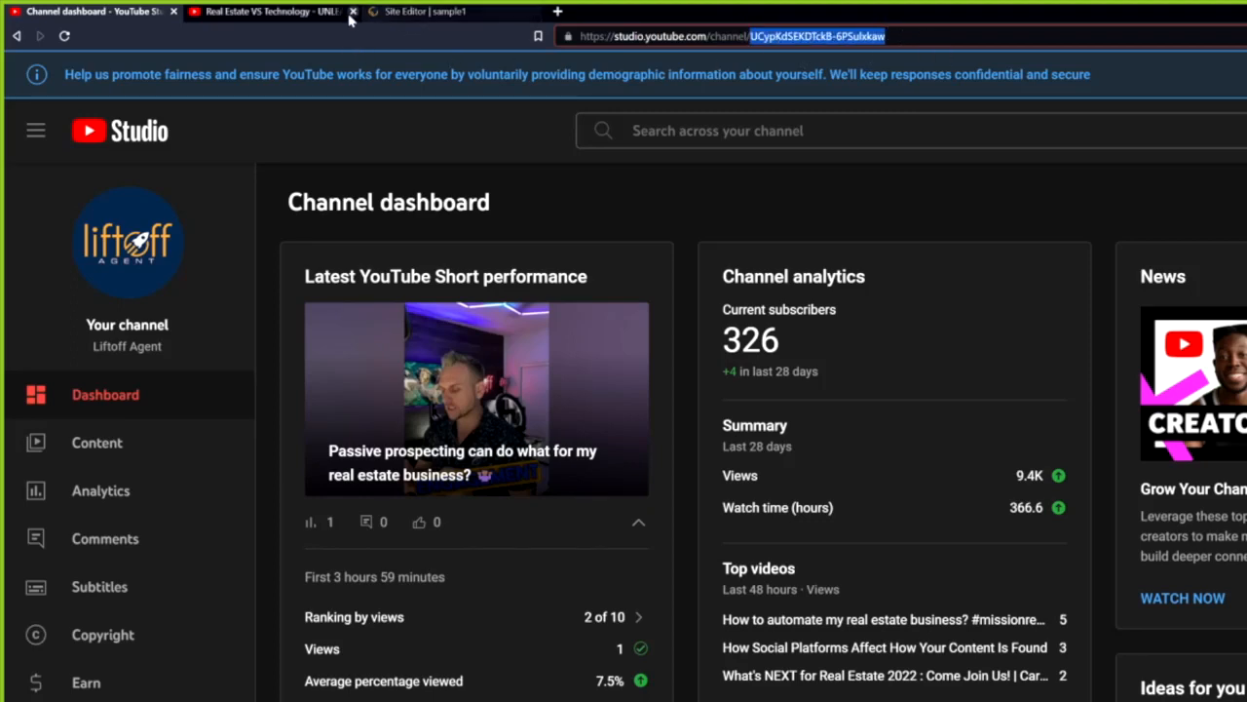
left_click(293, 11)
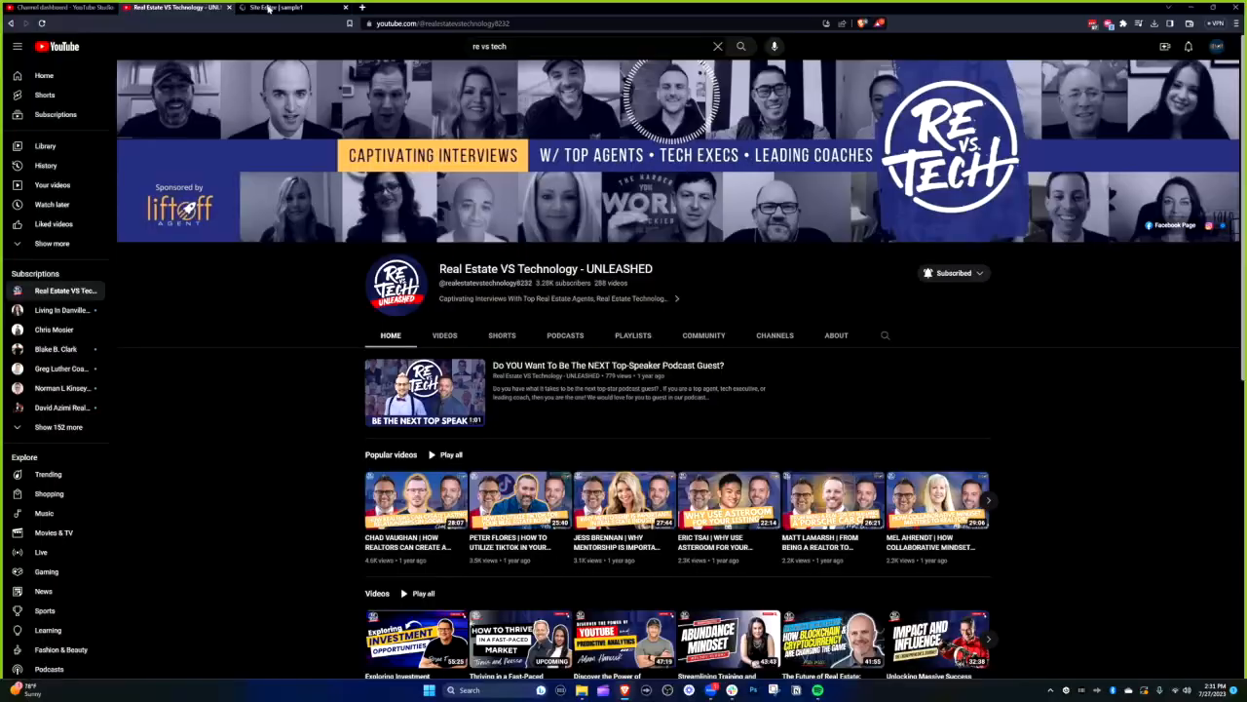
left_click(270, 8)
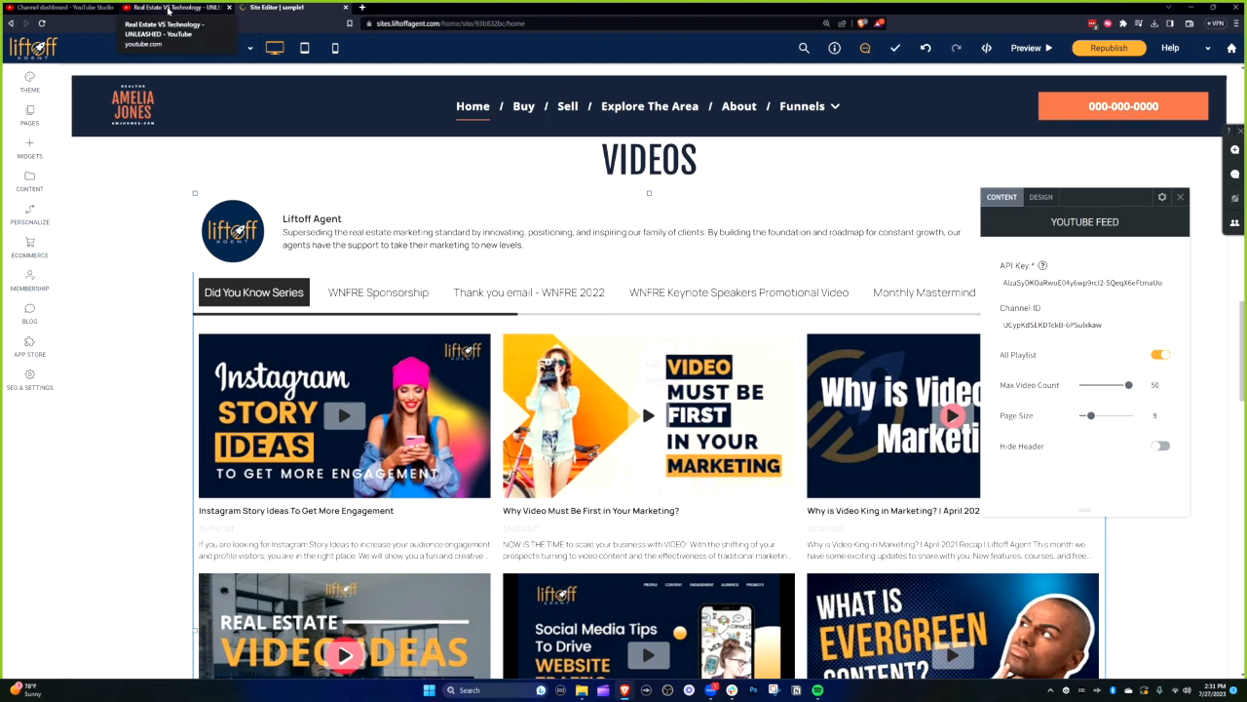
left_click(168, 9)
left_click_drag(528, 23, 456, 24)
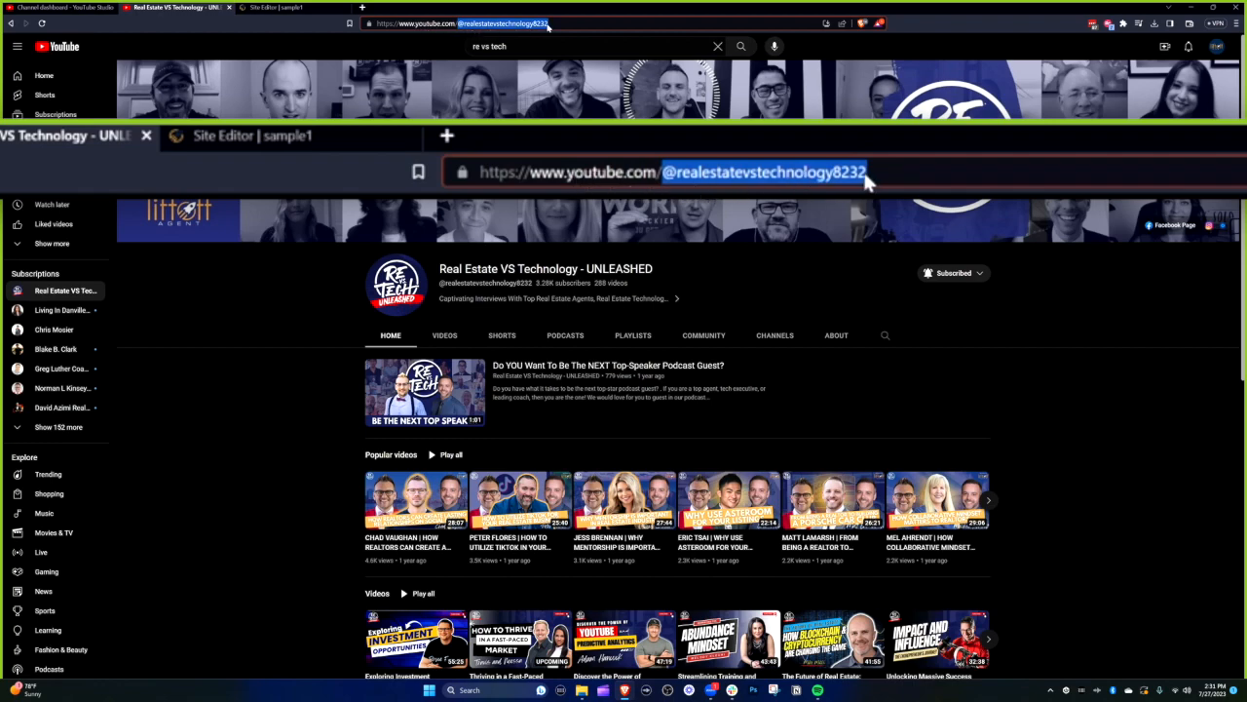
key("Left")
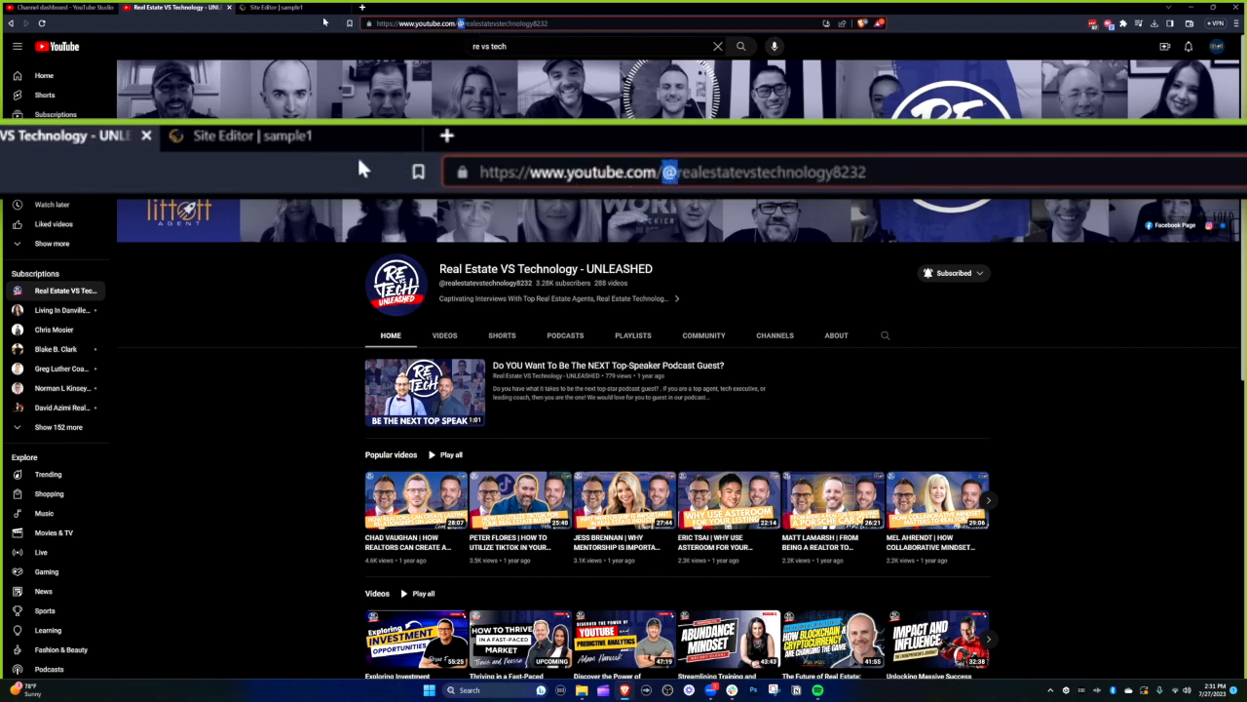
left_click(282, 8)
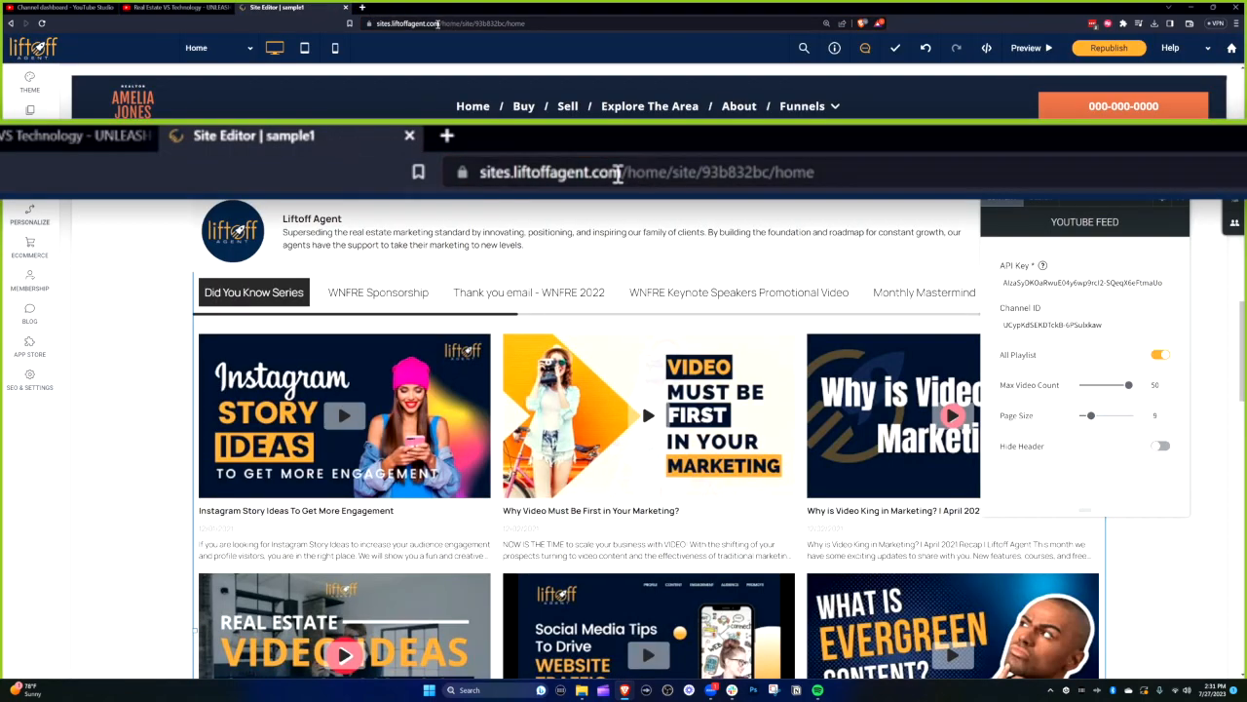
left_click(86, 8)
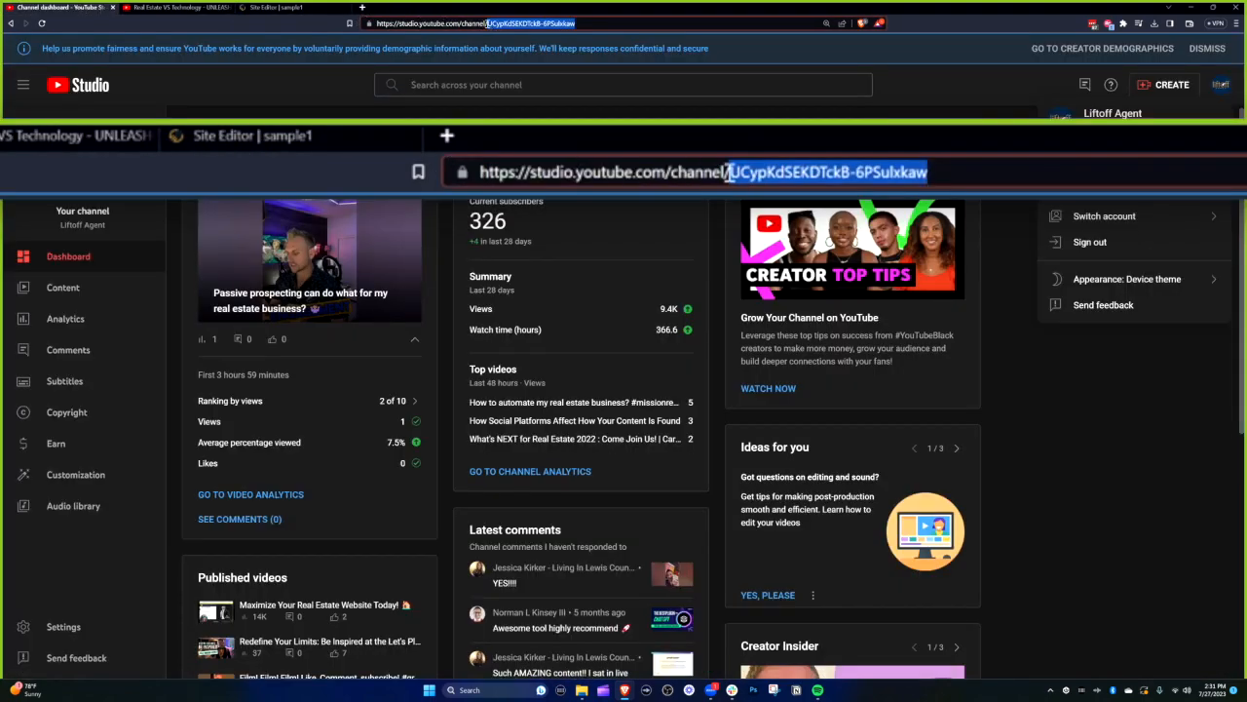
left_click(488, 22)
left_click_drag(487, 23, 577, 22)
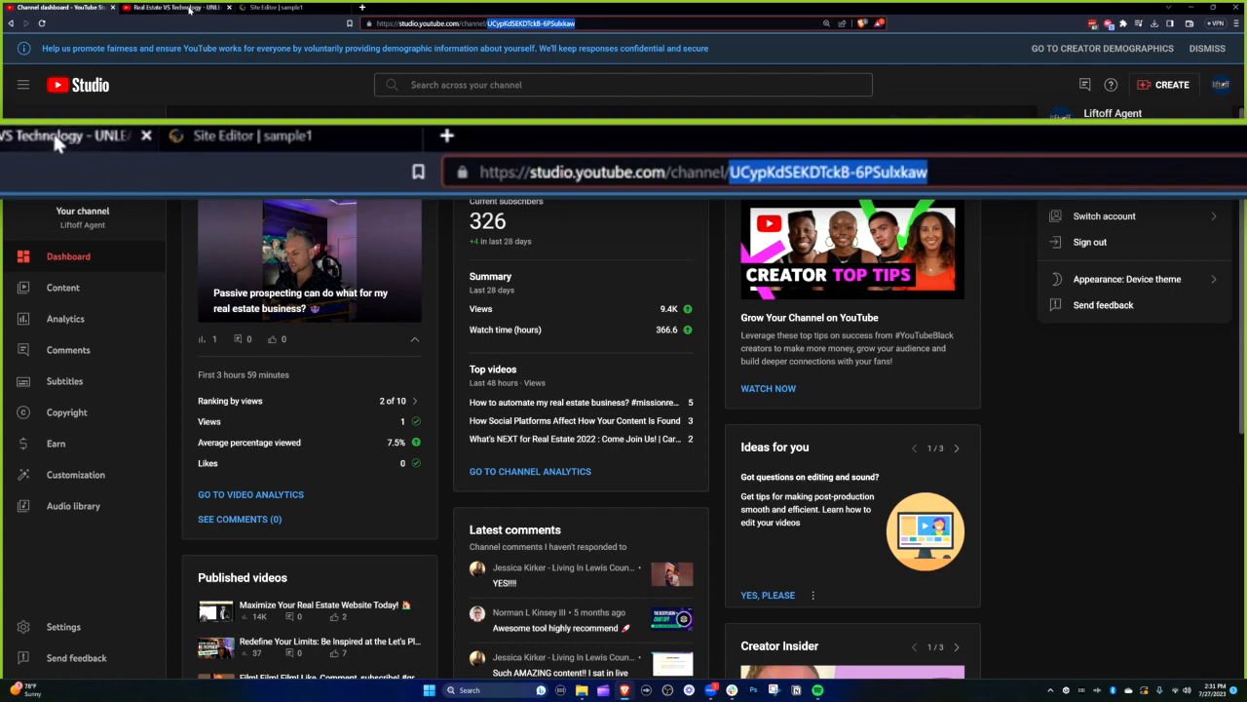
left_click(273, 10)
left_click(188, 9)
left_click_drag(556, 23, 465, 23)
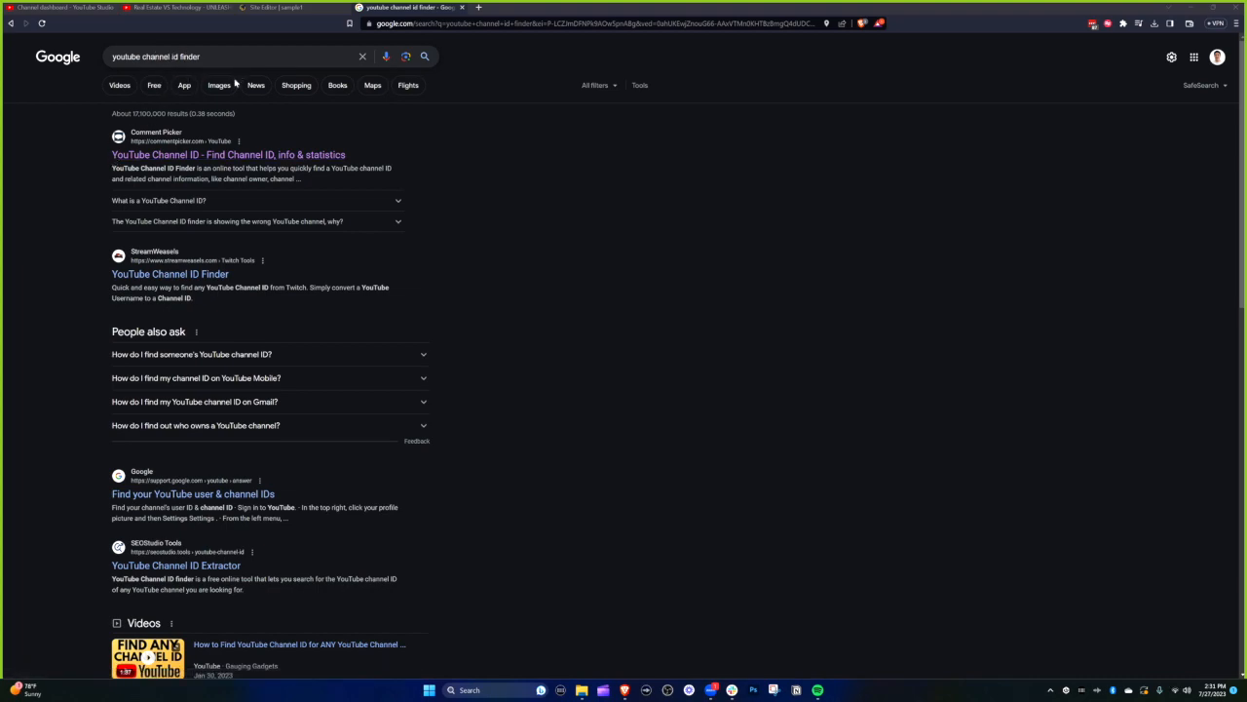
- Look up the channel ID in CommentPicker using the channel URL, answering the sum with 16
left_click(181, 156)
scroll(602, 390, "down", 2)
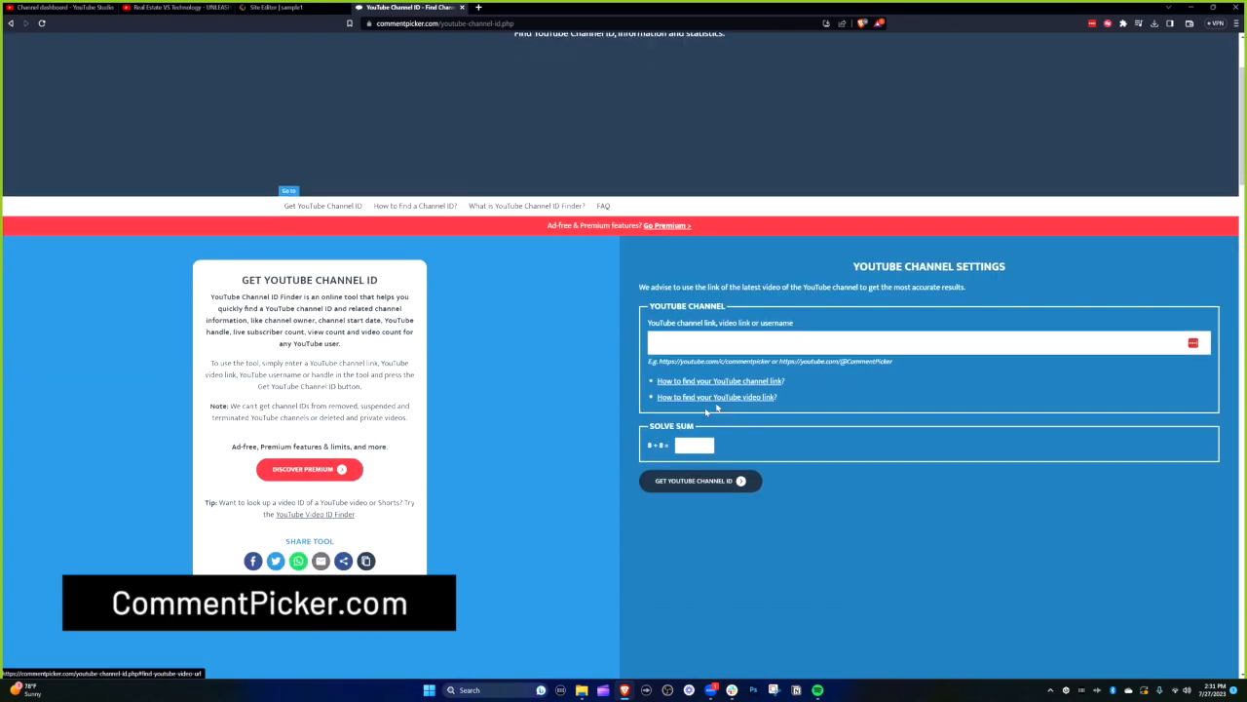
left_click(175, 7)
left_click(479, 25)
key("ctrl+c")
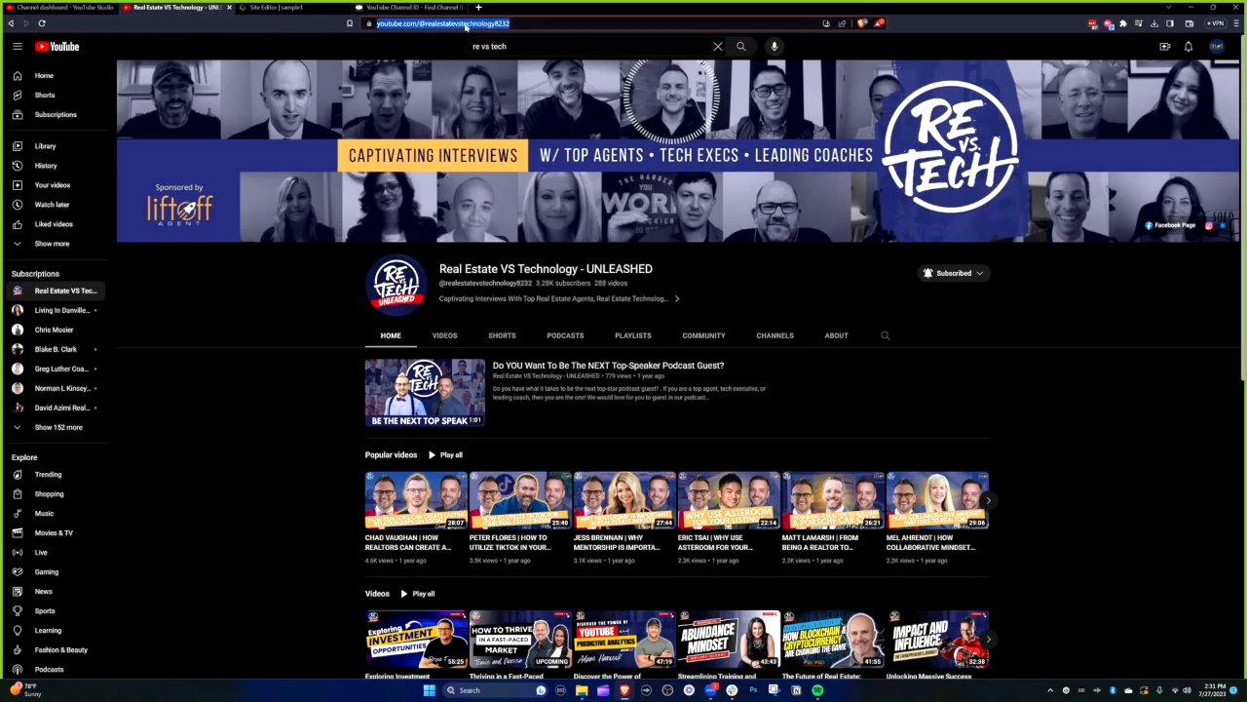
left_click(416, 8)
left_click(741, 342)
key("ctrl+v")
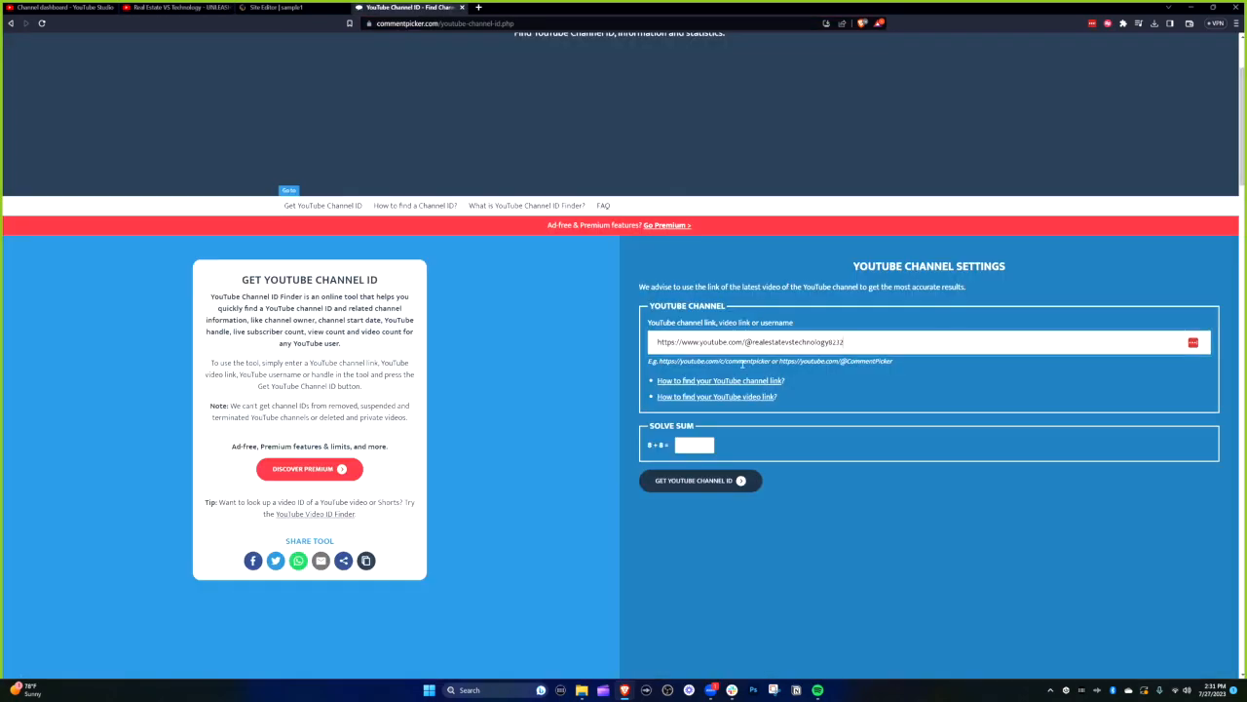
left_click(714, 445)
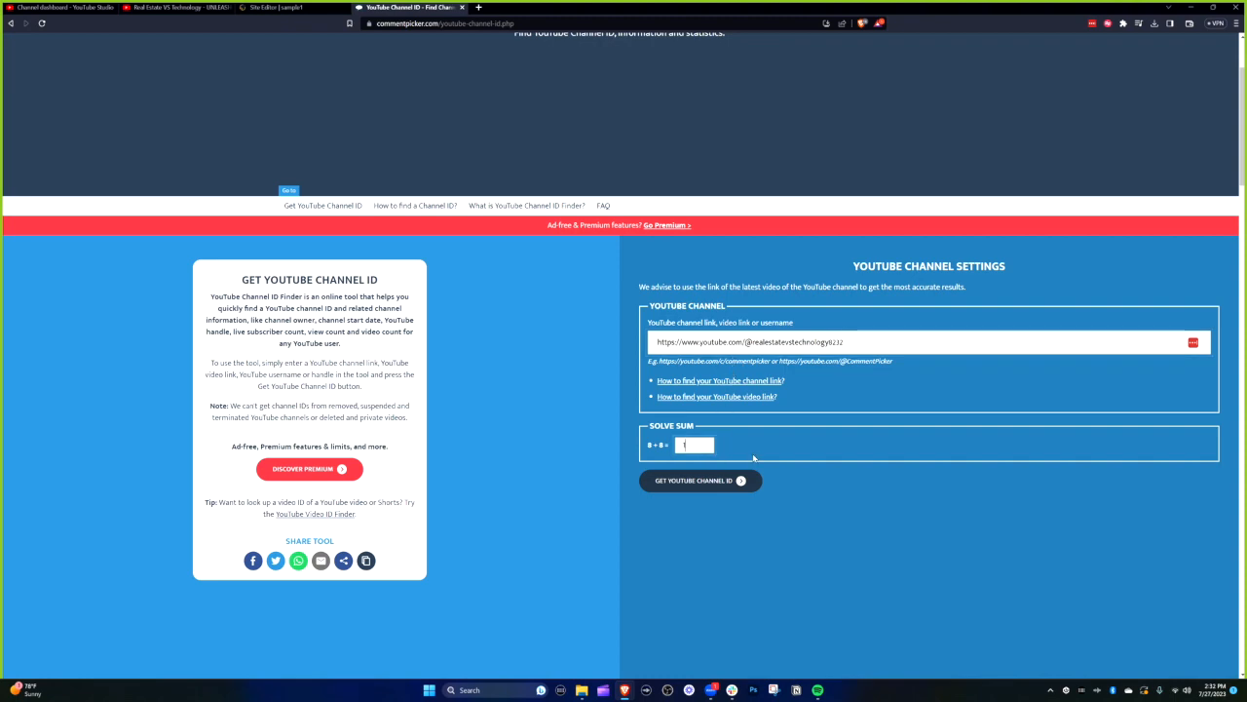
type("16")
left_click(718, 481)
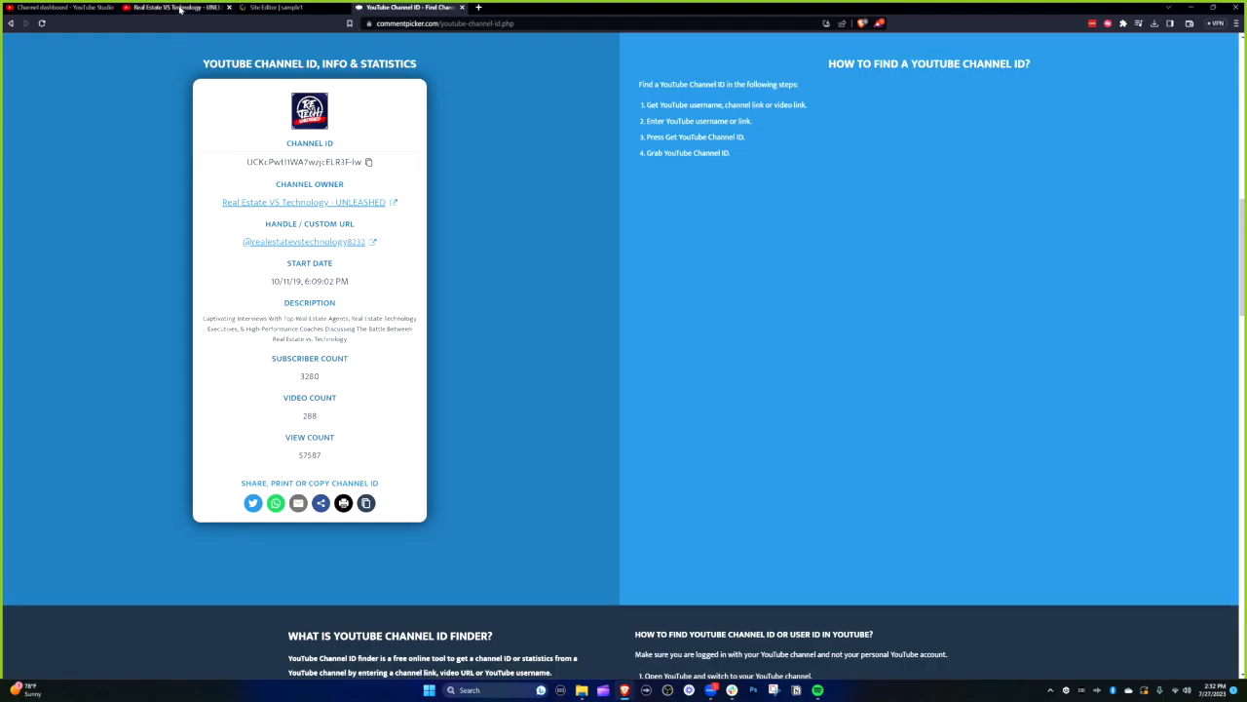
- Replace the YouTube Feed's Channel ID value with the ID just found
left_click(277, 8)
left_click_drag(1105, 325, 919, 340)
left_click(1105, 366)
key("ctrl+a")
type("UCKcPwtl1WA7wzjcLLR3F-lw")
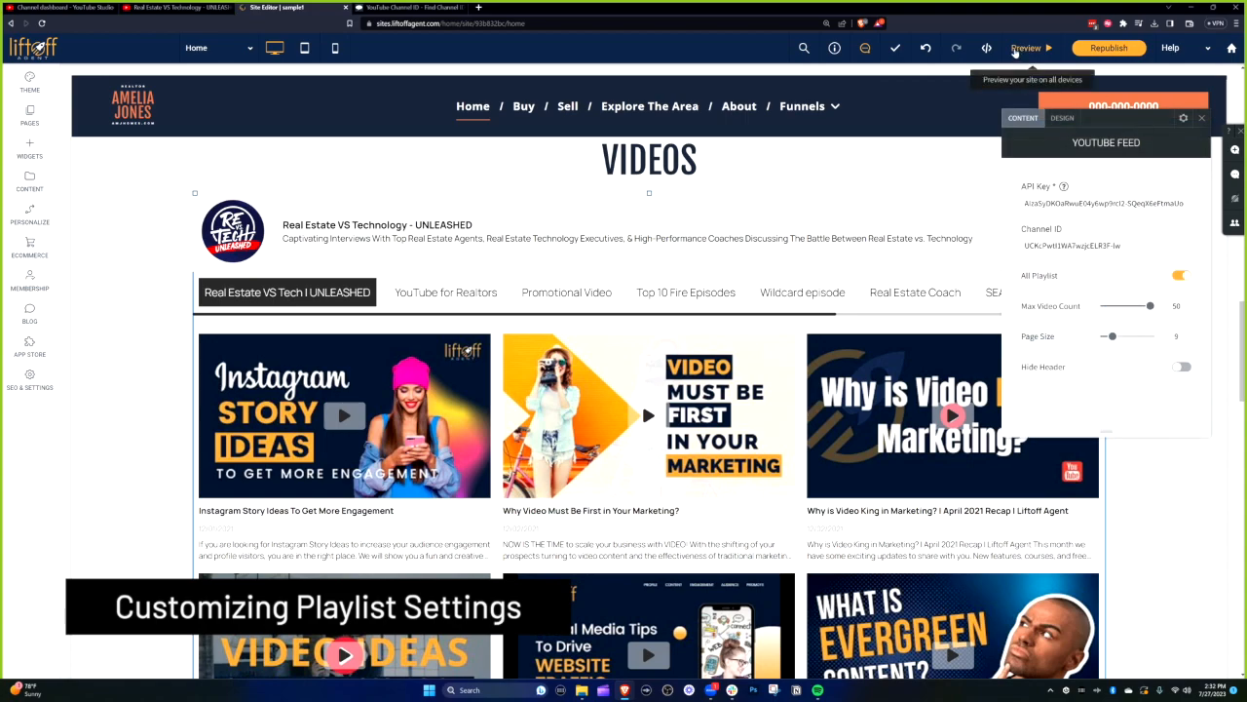
- Preview the page and cycle through the feed's playlist tabs, ending on UNLEASHED
left_click(1026, 47)
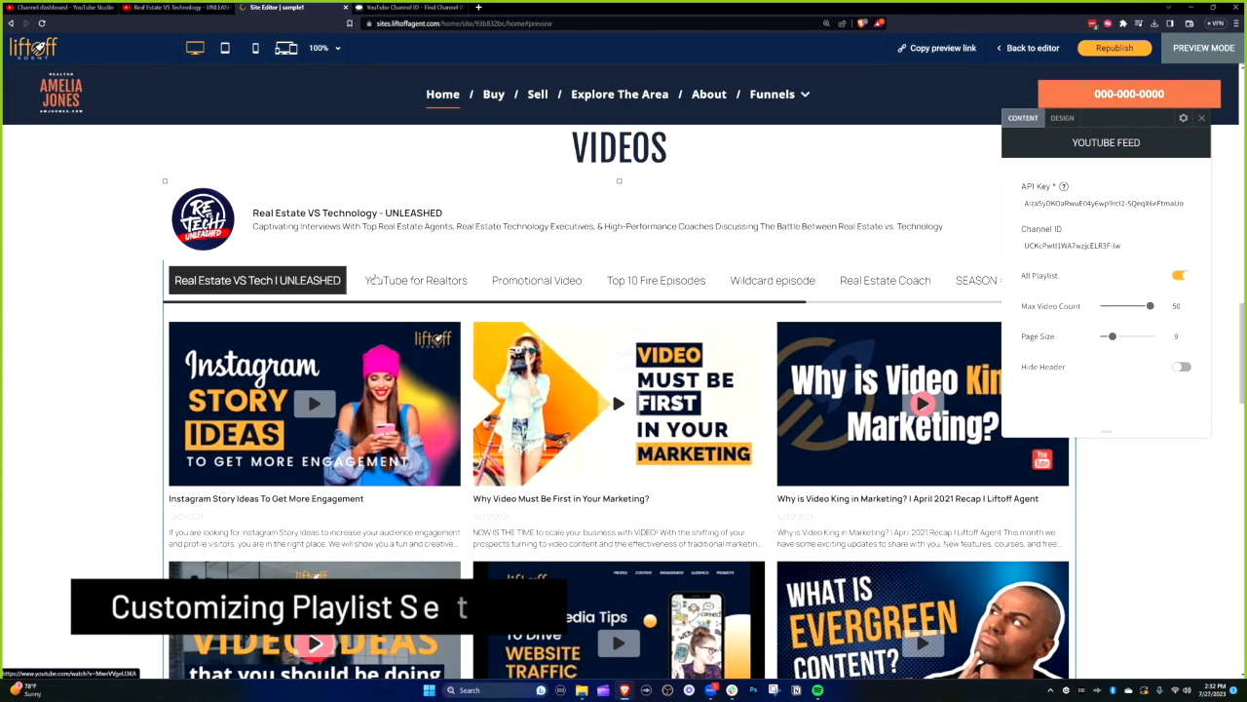
left_click(461, 281)
left_click(565, 283)
left_click(668, 285)
left_click(782, 285)
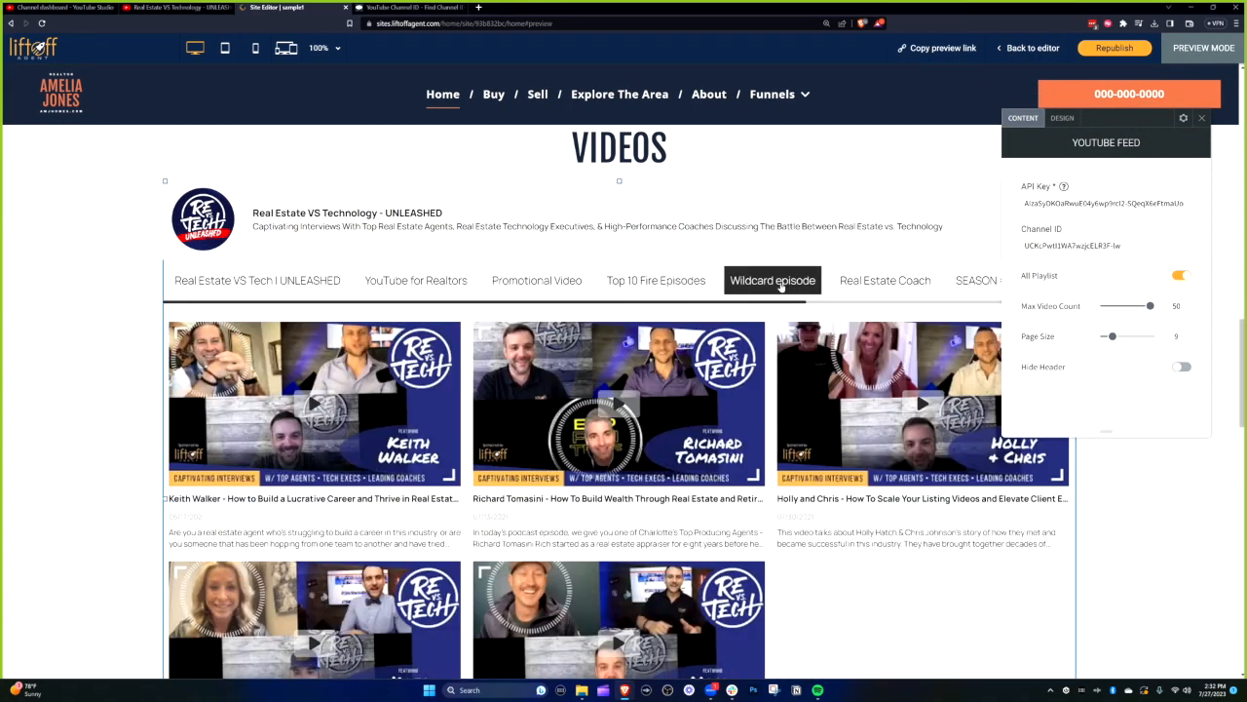
left_click(282, 280)
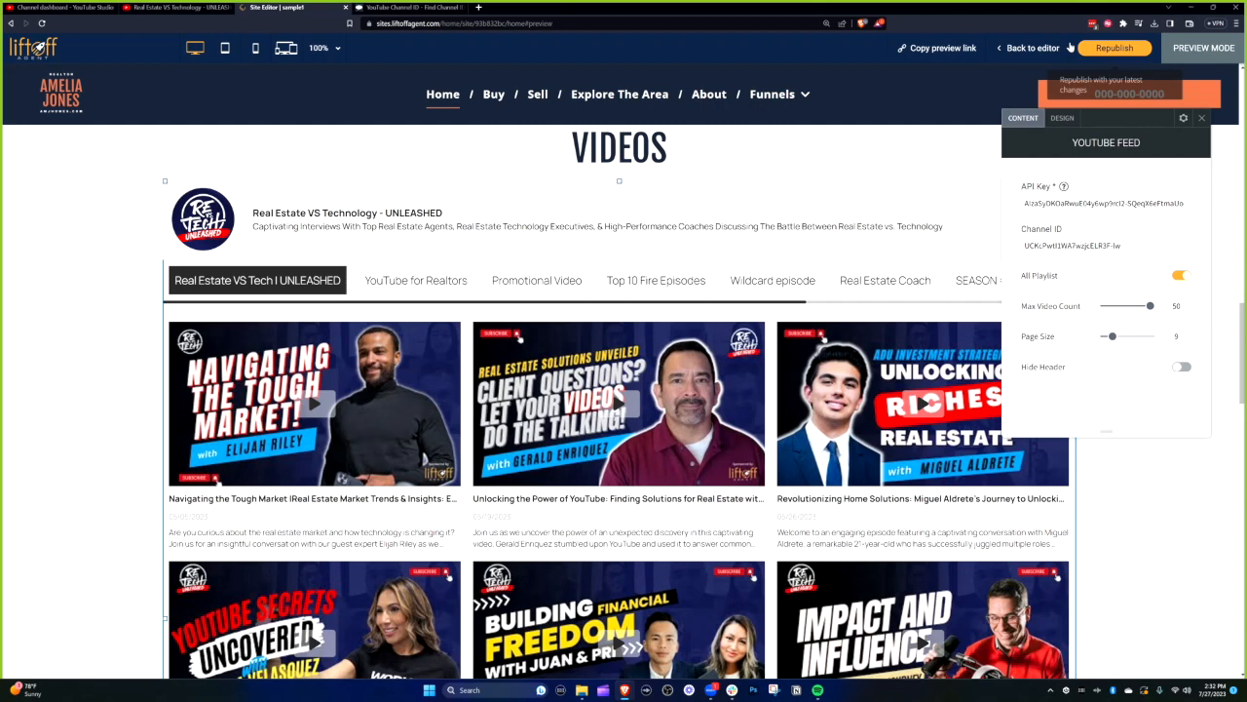
- Back in the editor, switch off All Playlist in the feed settings
left_click(1031, 48)
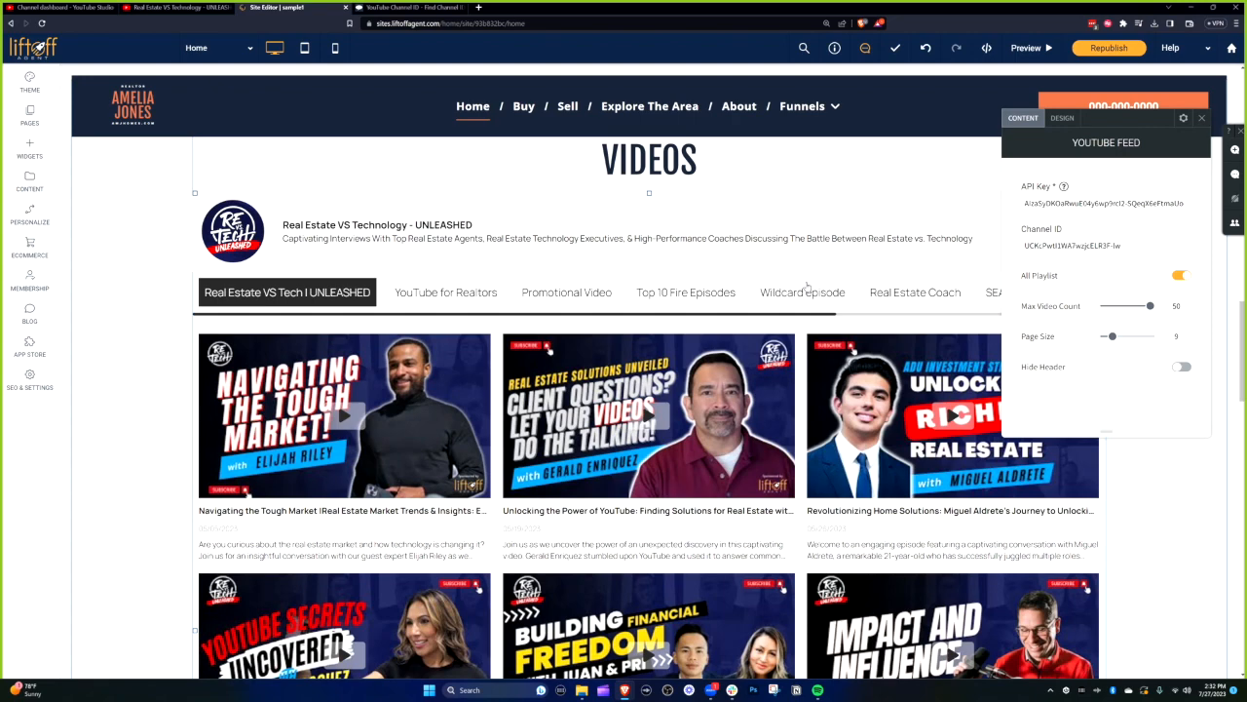
left_click(1180, 277)
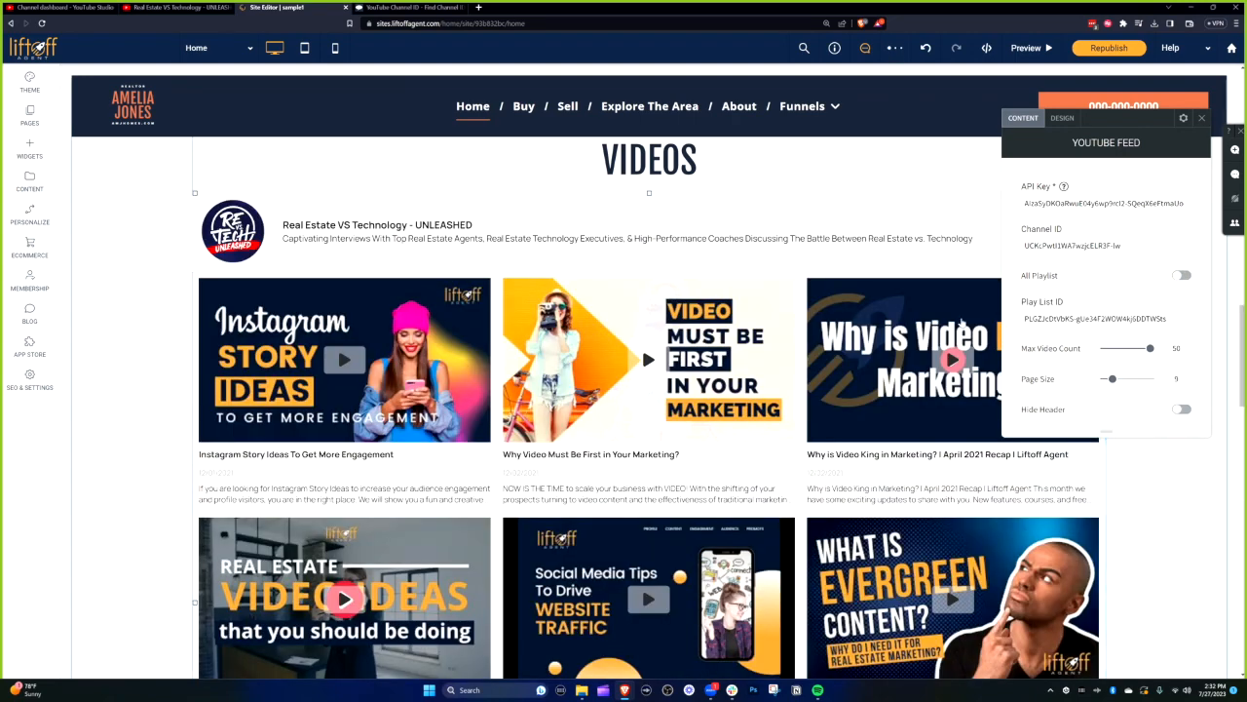
left_click(167, 8)
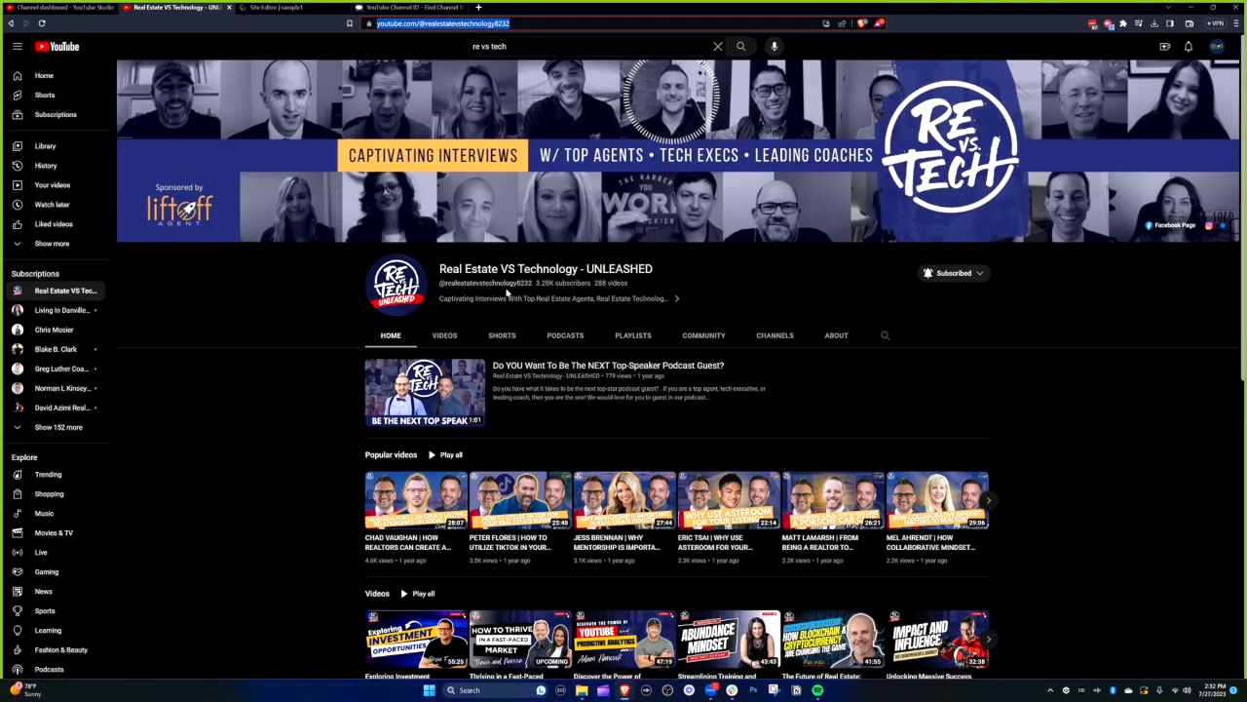
- Open the channel's Real Estate VS Tech | UNLEASHED playlist and select its list= ID in the address
left_click(635, 335)
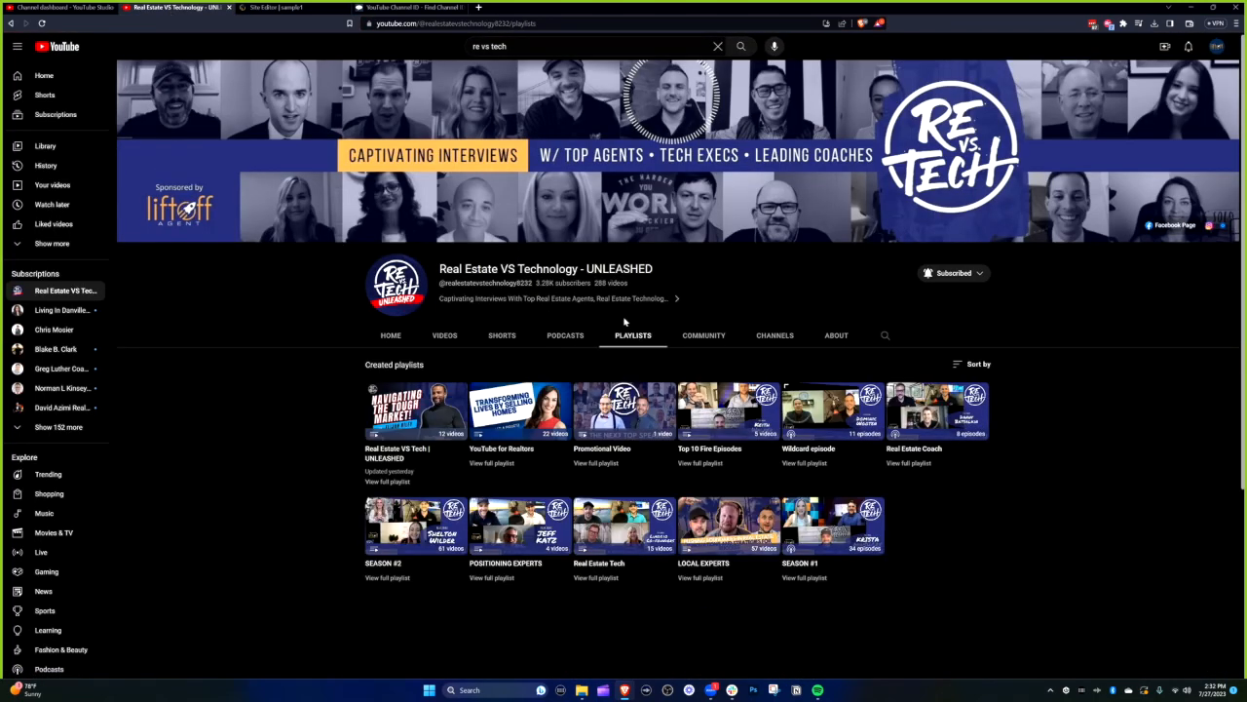
scroll(625, 321, "down", 1)
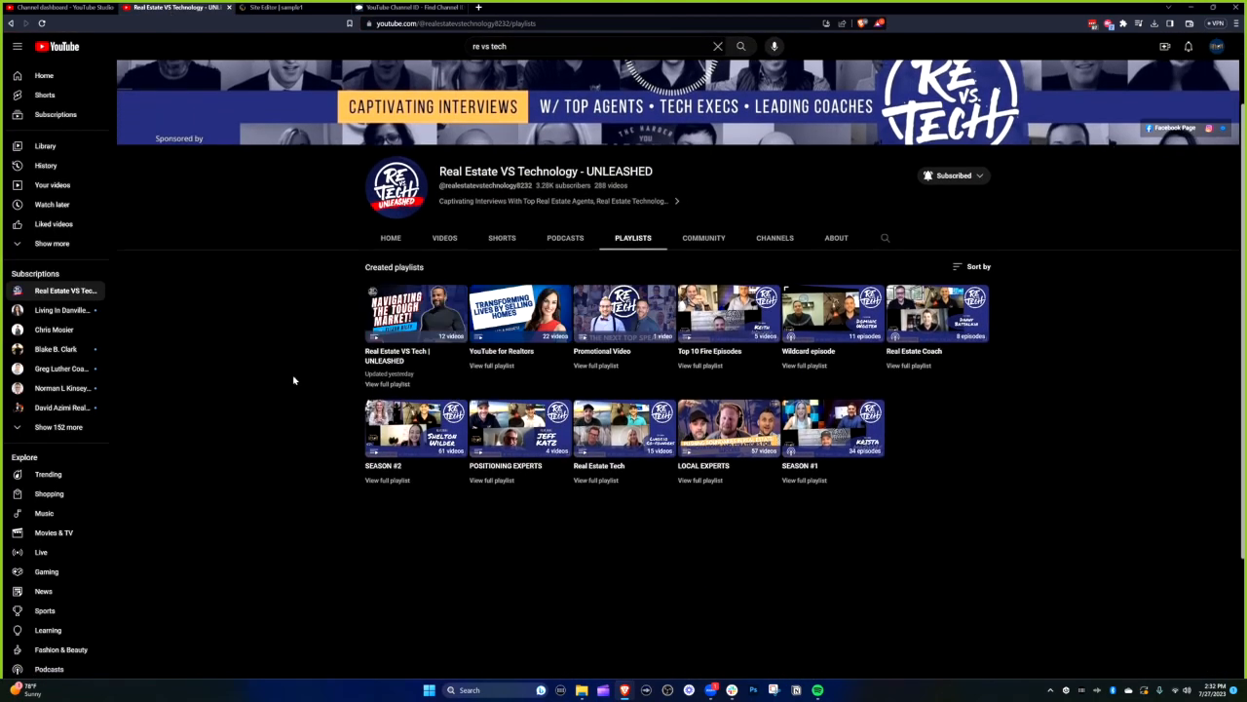
left_click(394, 386)
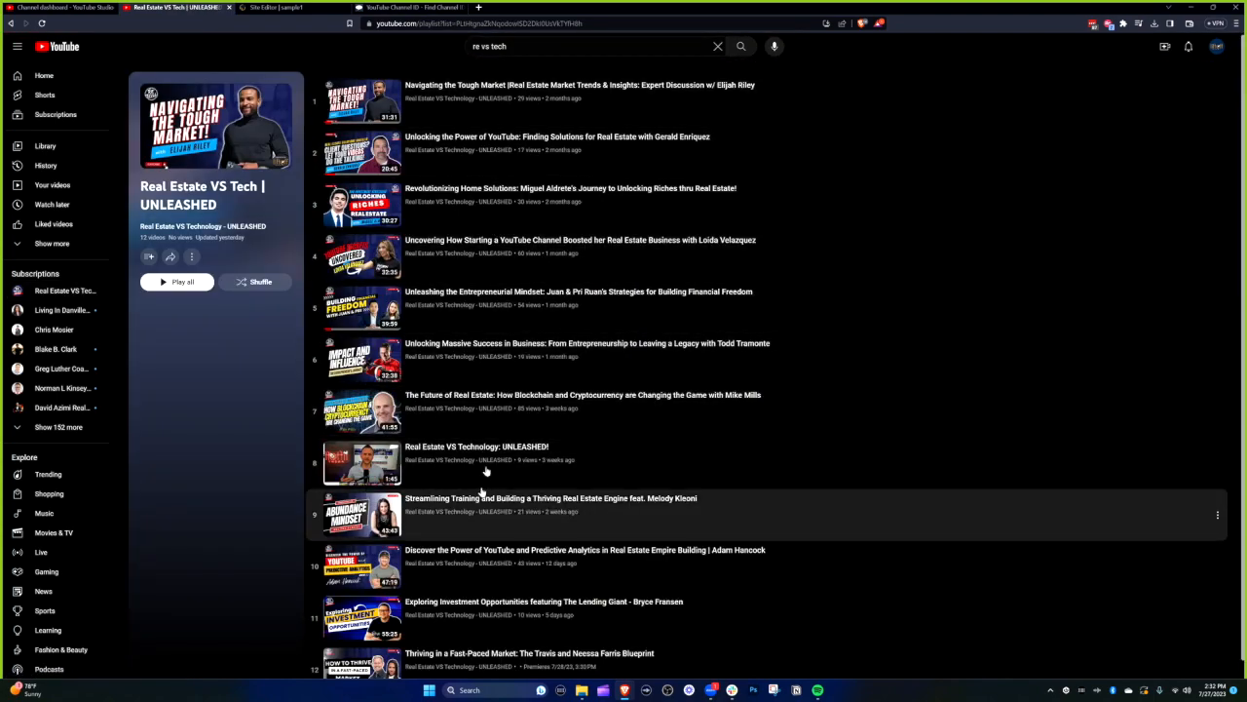
left_click_drag(583, 23, 458, 24)
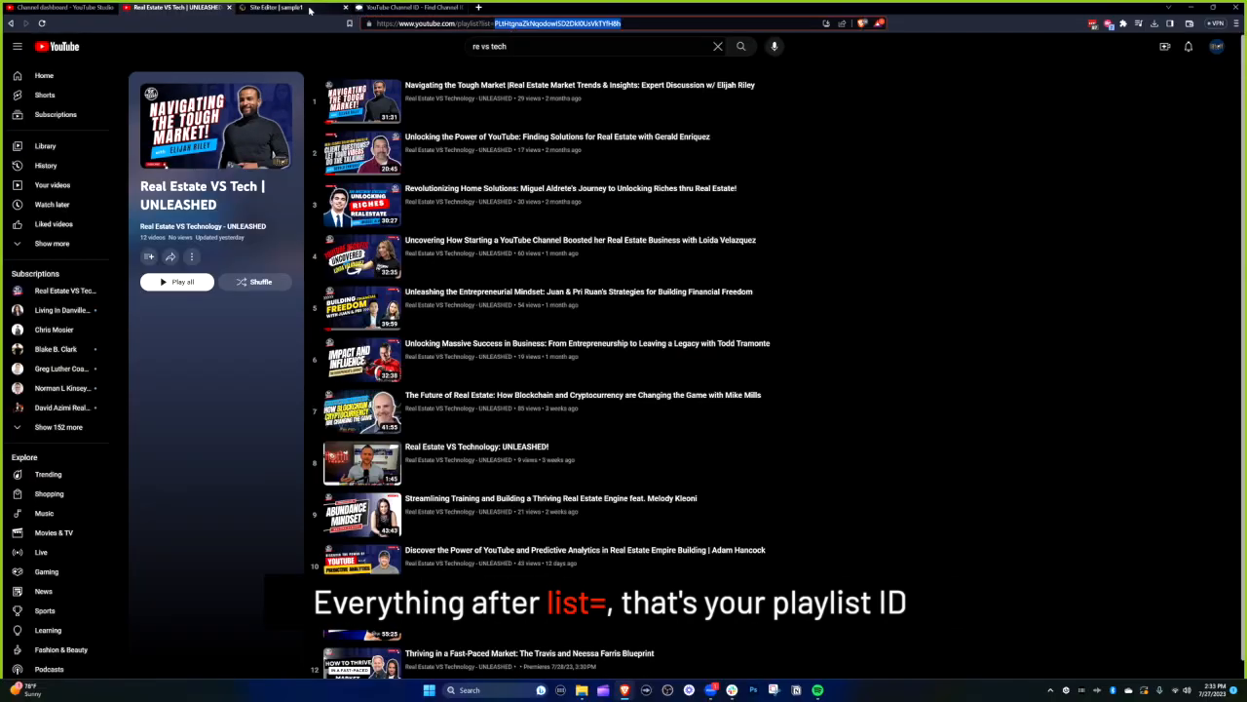
- Paste the UNLEASHED playlist ID into the Play List ID field and check it against YouTube
left_click(427, 11)
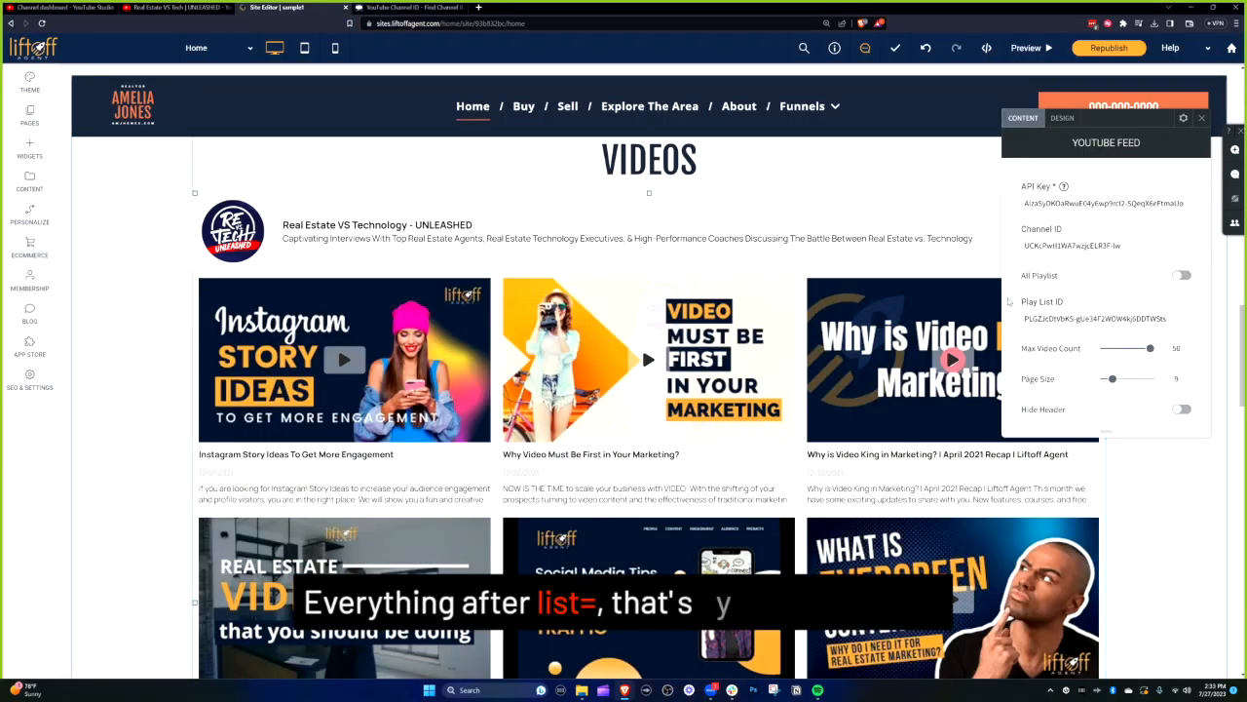
type("PLHtgnaZkNqodowlSD2bDUsVkTYfH8h")
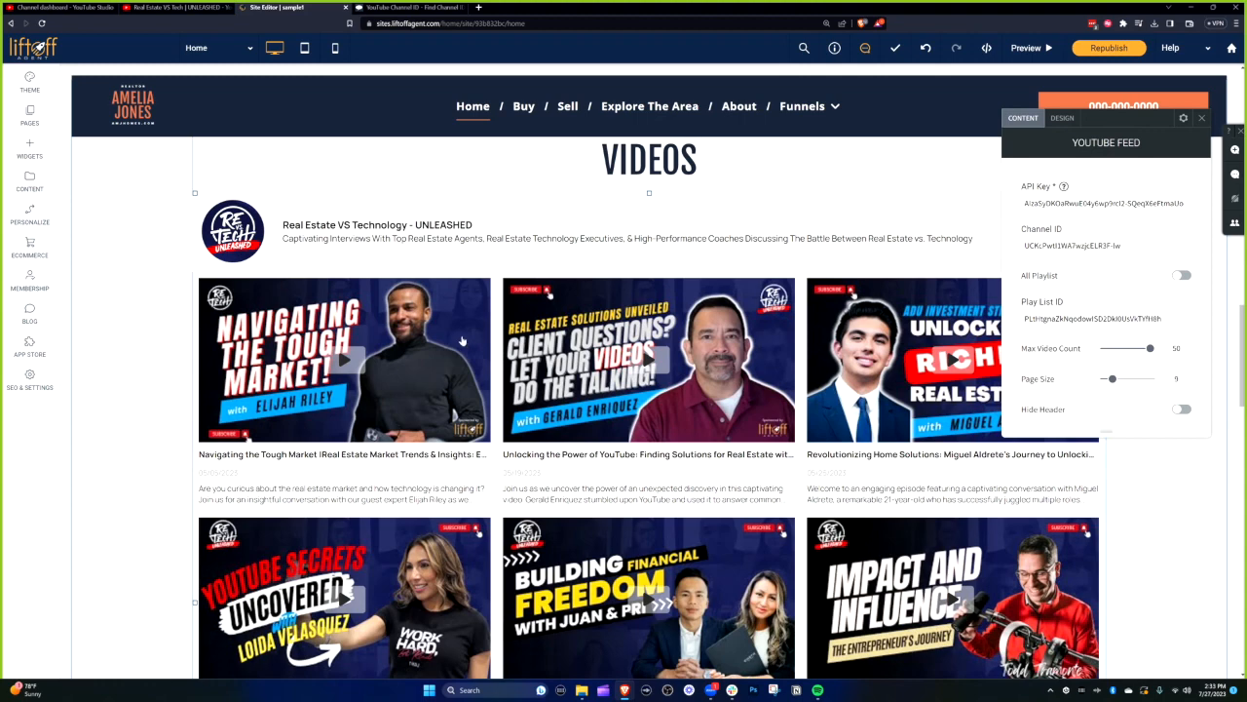
left_click(196, 10)
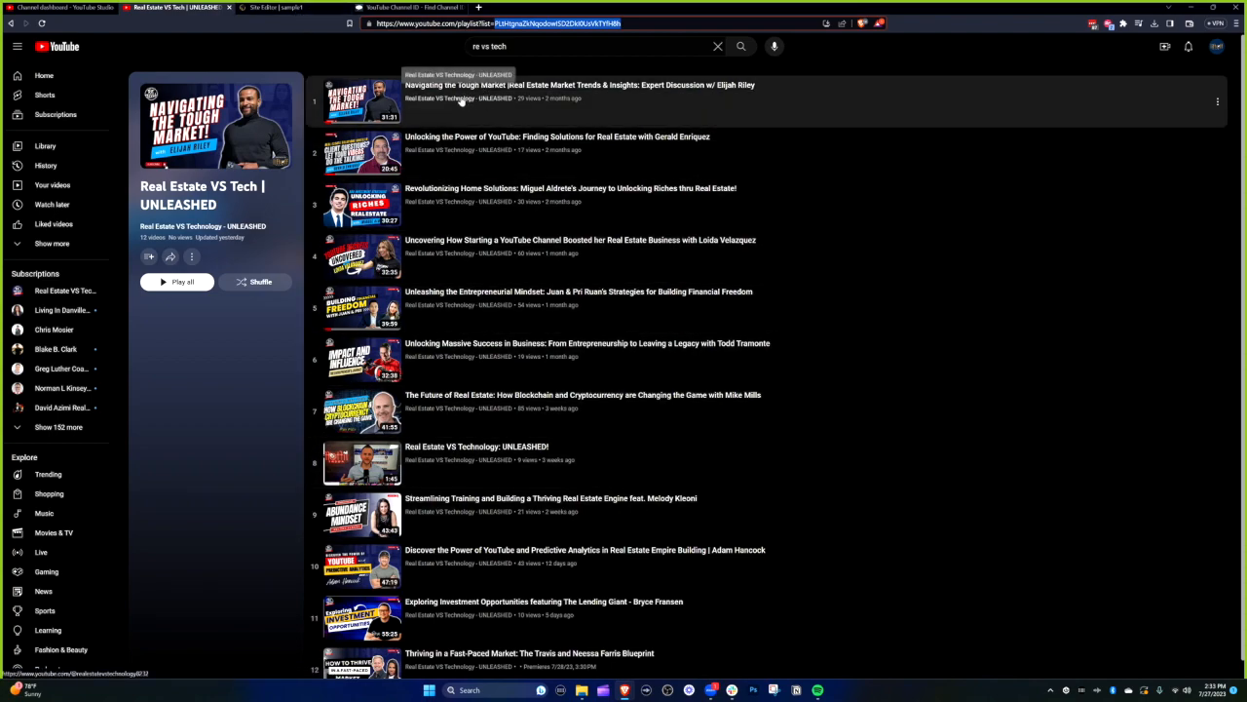
left_click(277, 7)
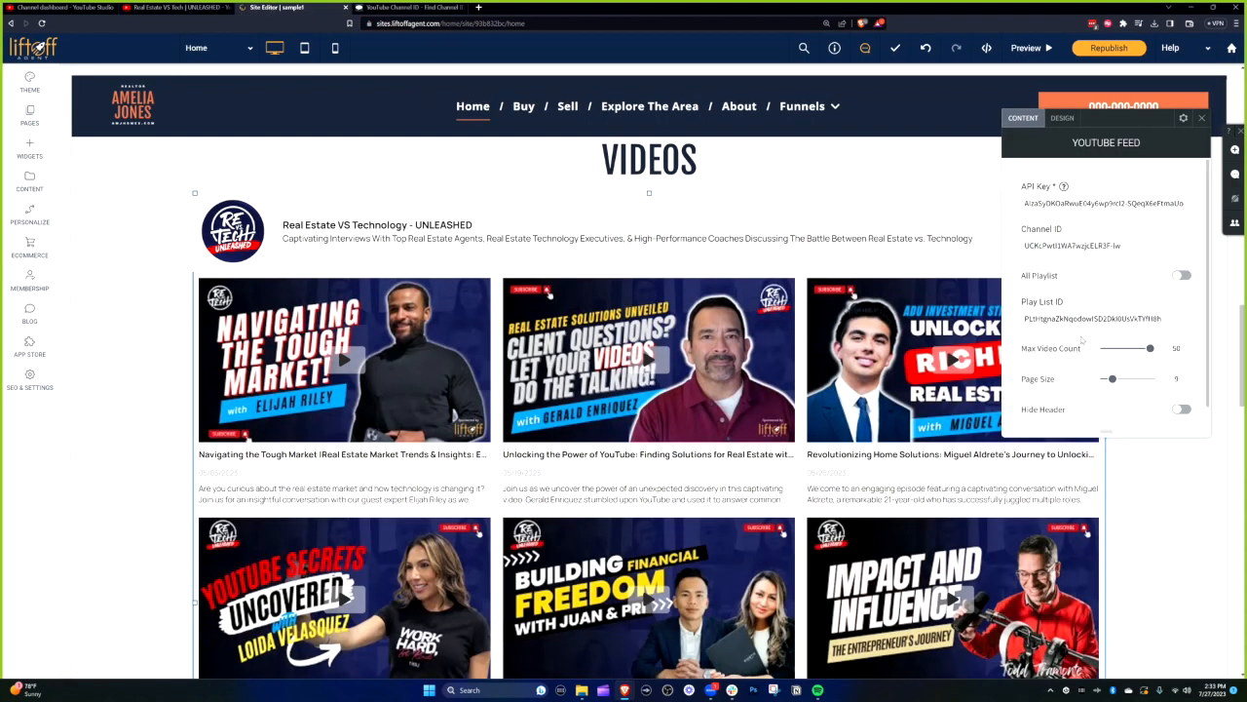
- Set the feed's Page Size to 3, then test Max Video Count at 3 before setting 50
scroll(1076, 357, "down", 1)
scroll(855, 424, "down", 3)
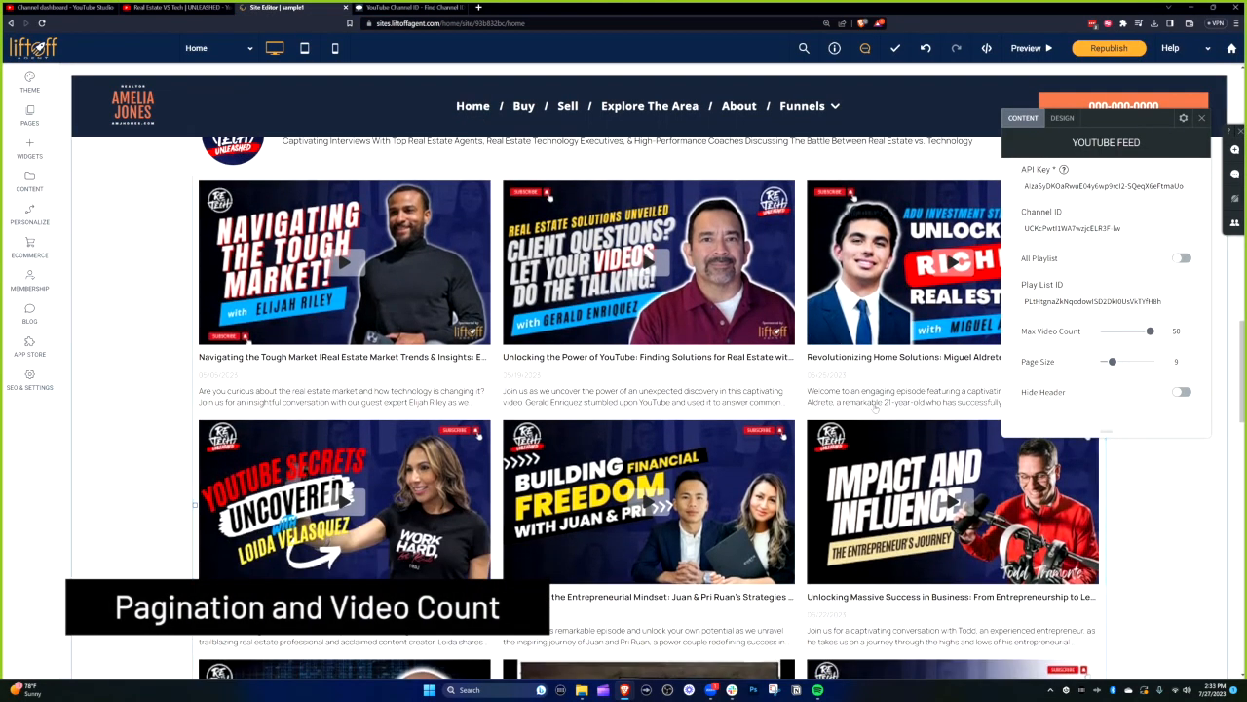
scroll(855, 424, "down", 2)
scroll(859, 435, "down", 3)
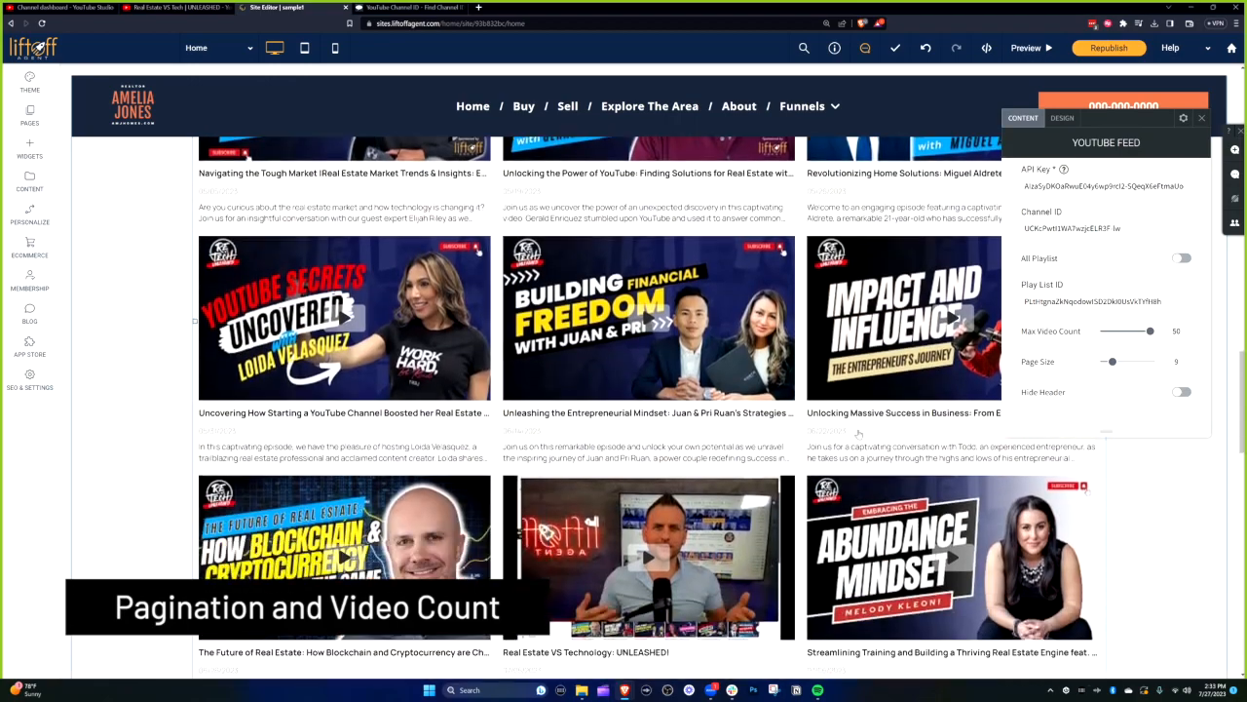
scroll(261, 520, "up", 3)
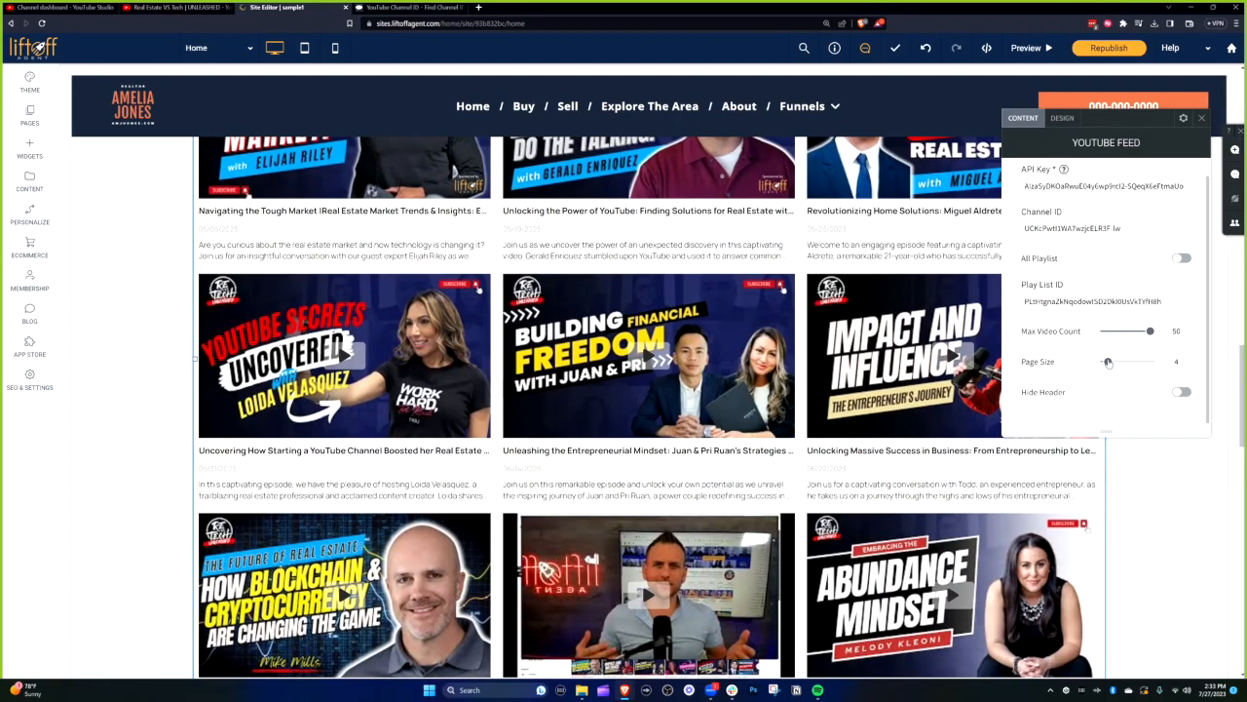
left_click(1107, 362)
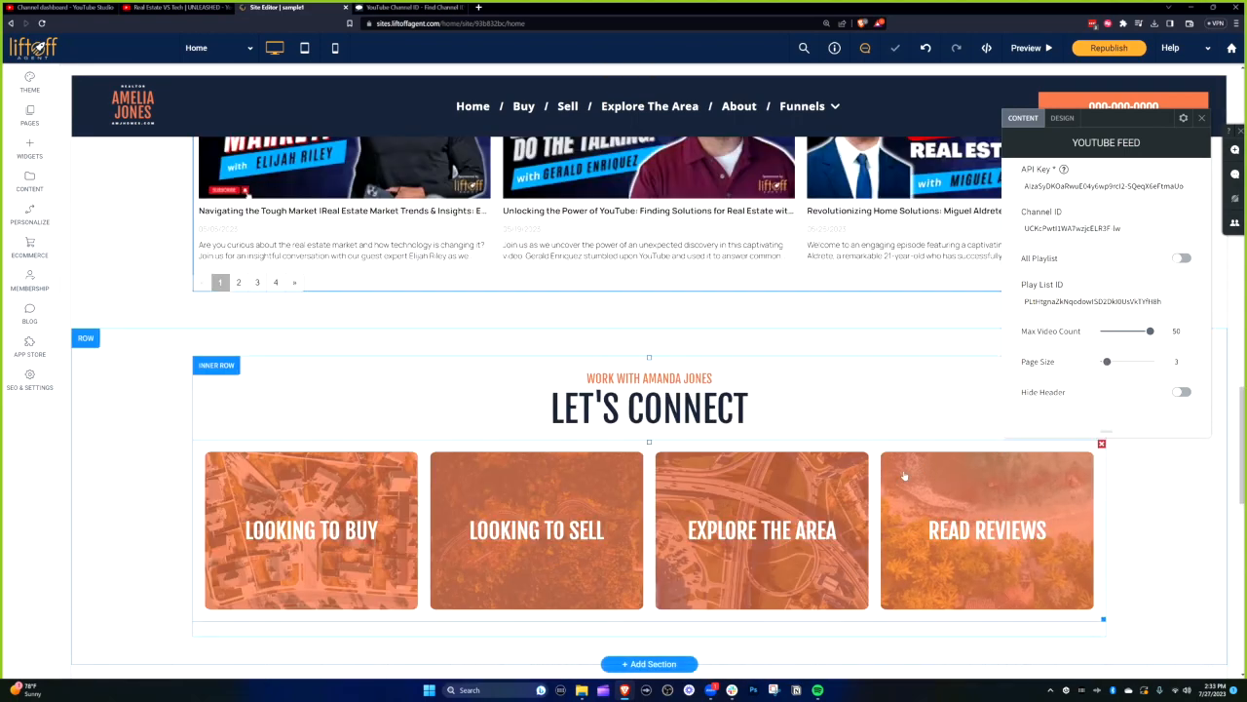
scroll(804, 520, "up", 2)
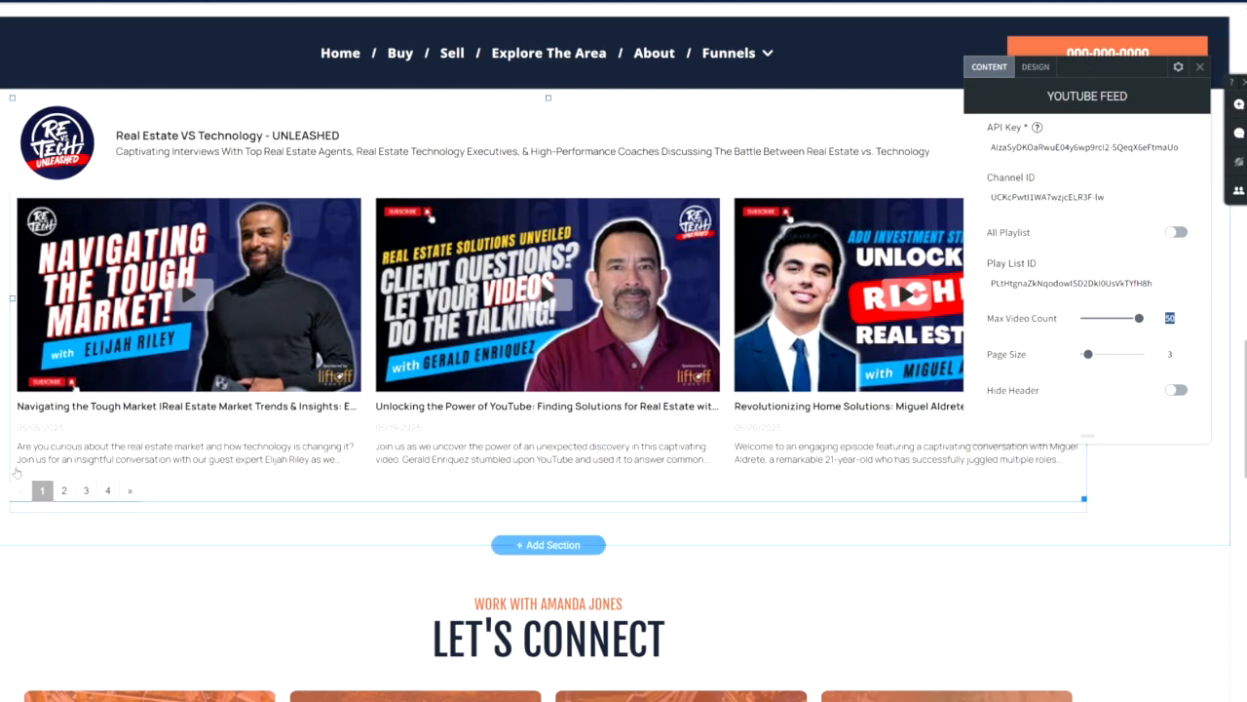
type("3")
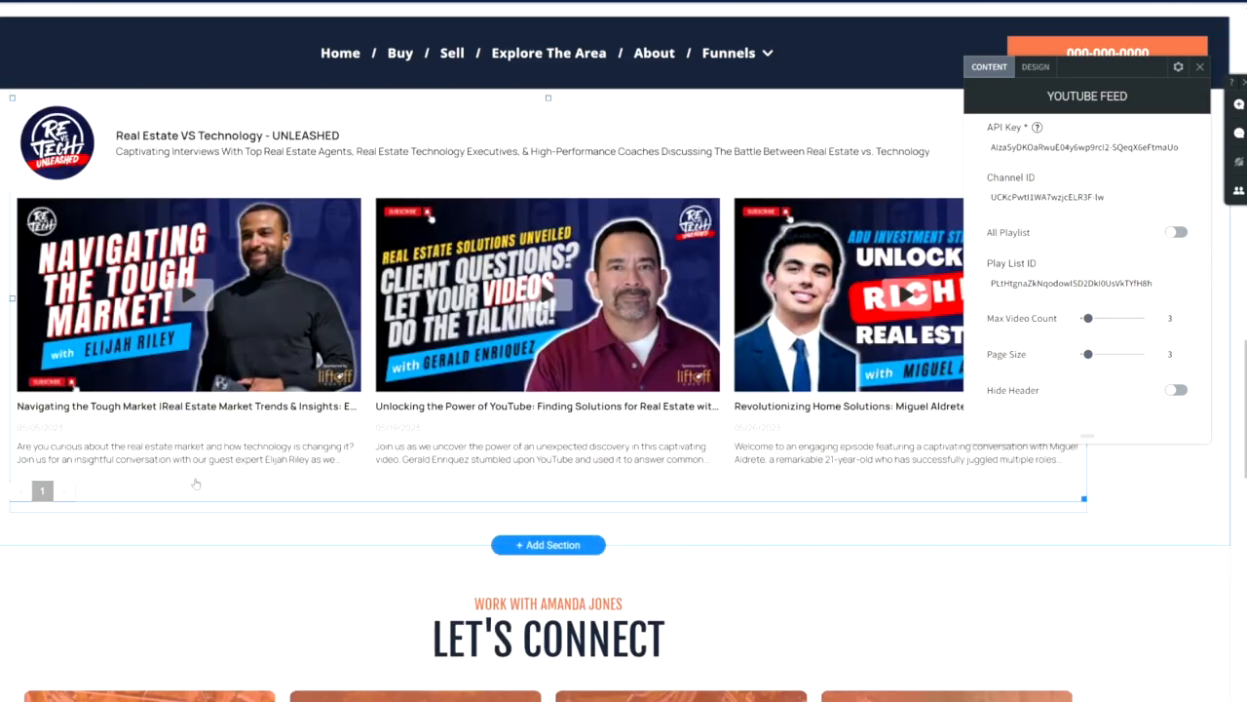
key("BackSpace")
type("6")
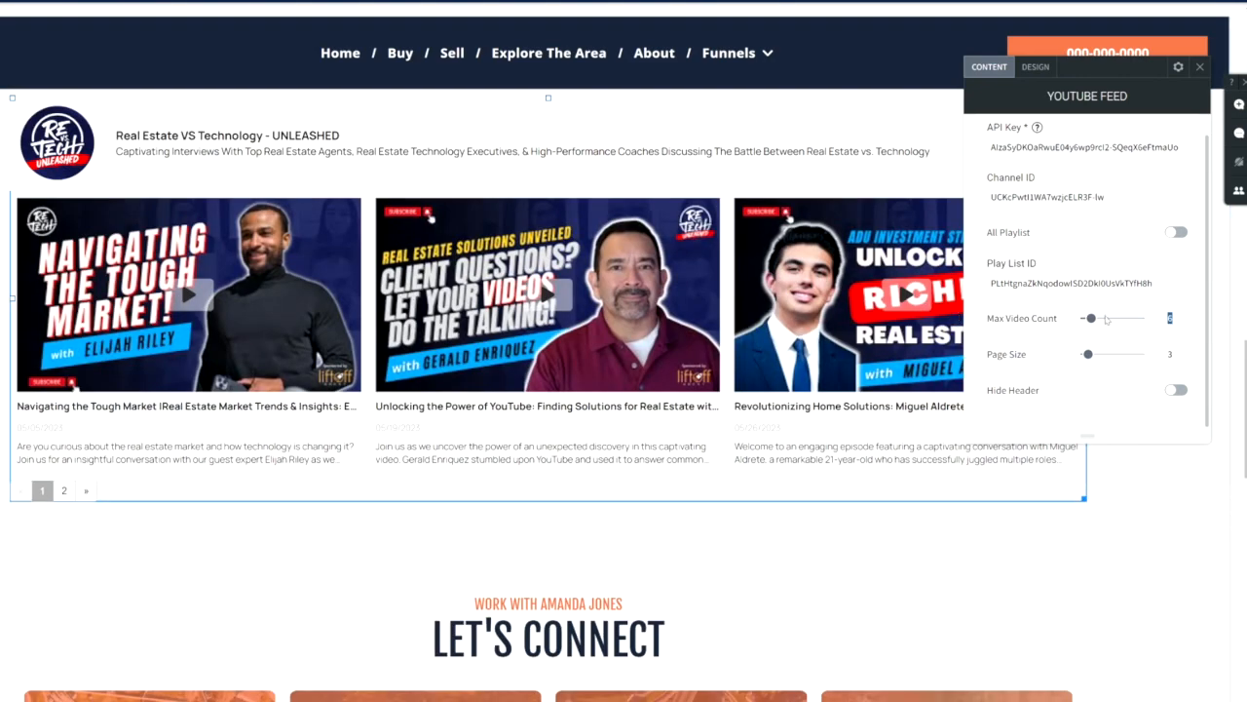
type("50")
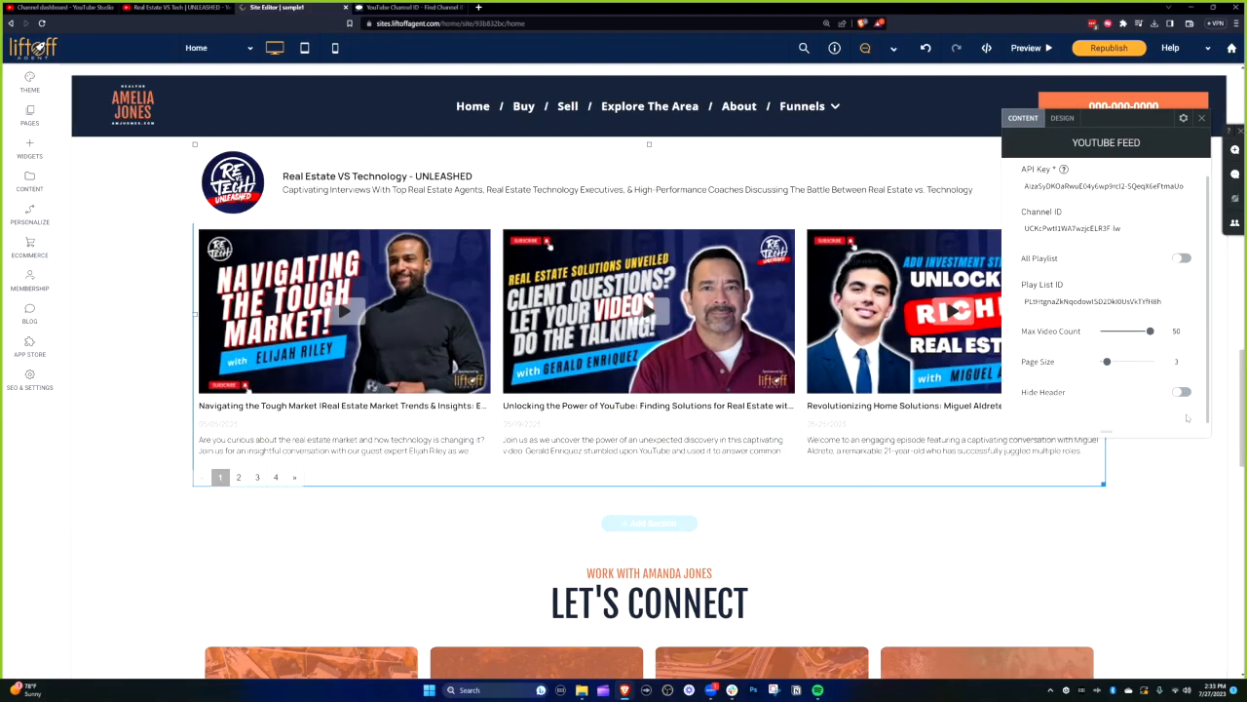
scroll(817, 492, "up", 2)
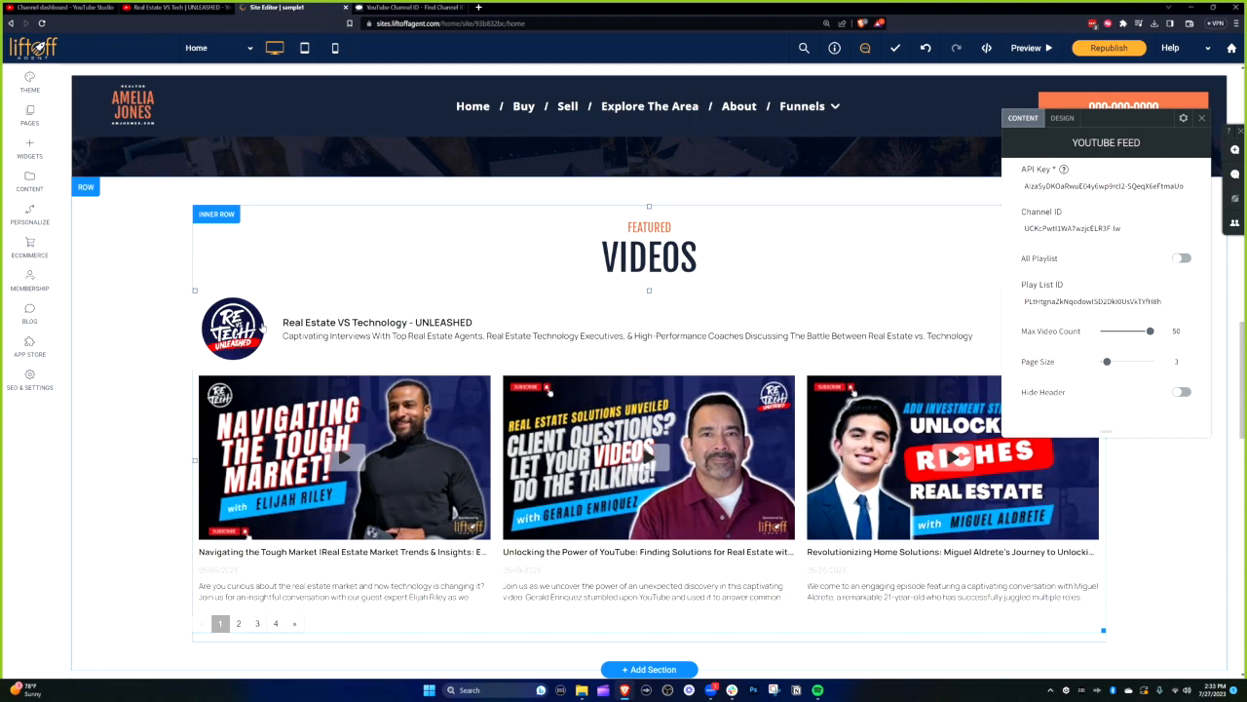
- Hide the feed's channel header, show it again, and close the feed settings
left_click(1182, 393)
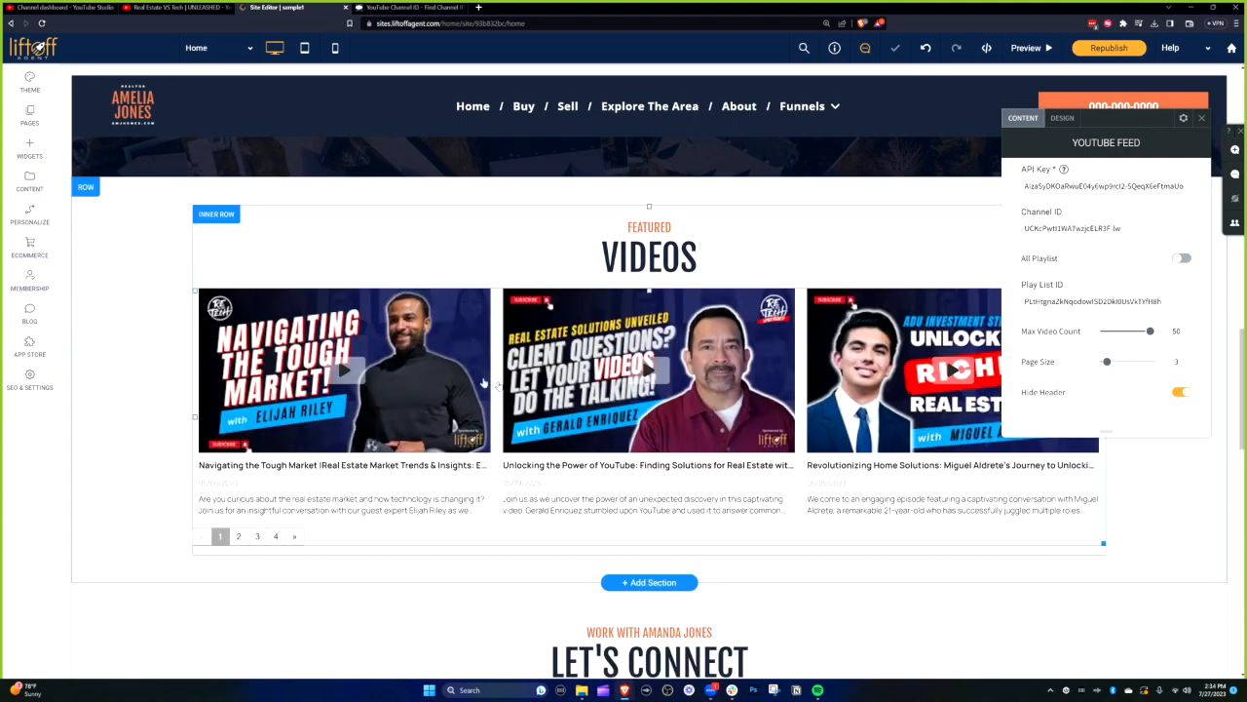
left_click(1182, 393)
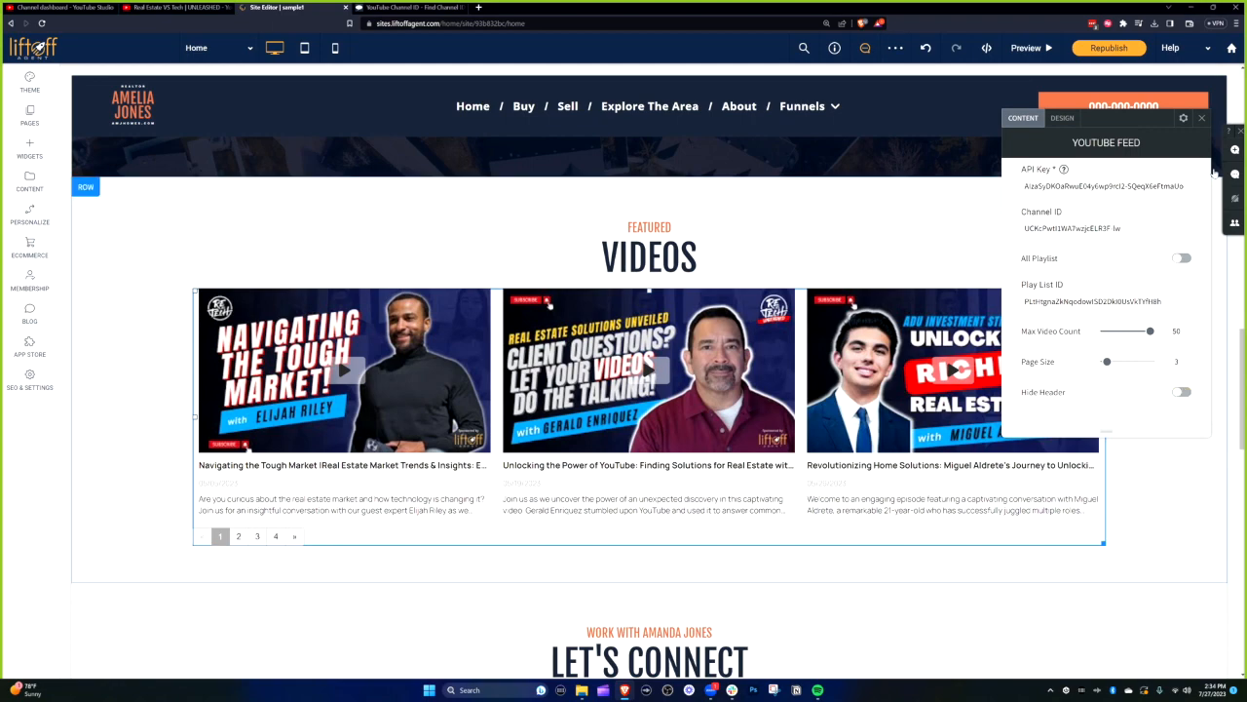
left_click(1201, 118)
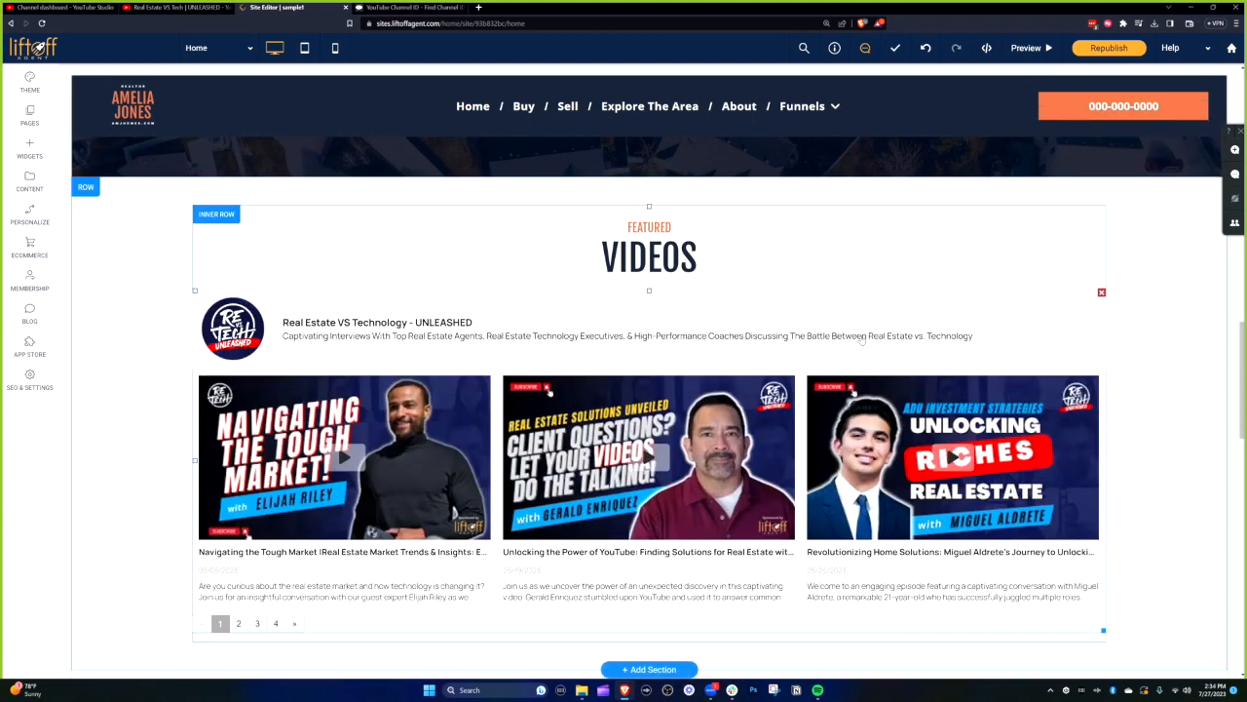
- In the feed's Design tab, try centring the Author Text, revert it to left, and close the panel
left_click(994, 328)
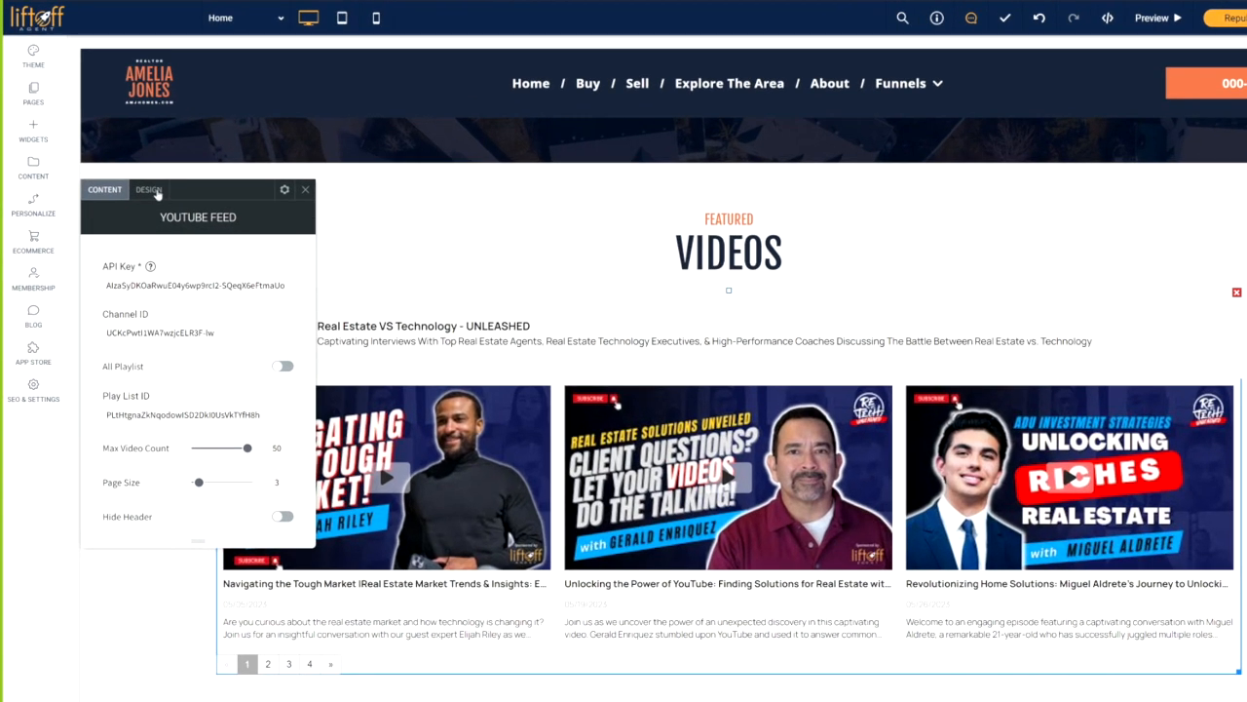
left_click(157, 194)
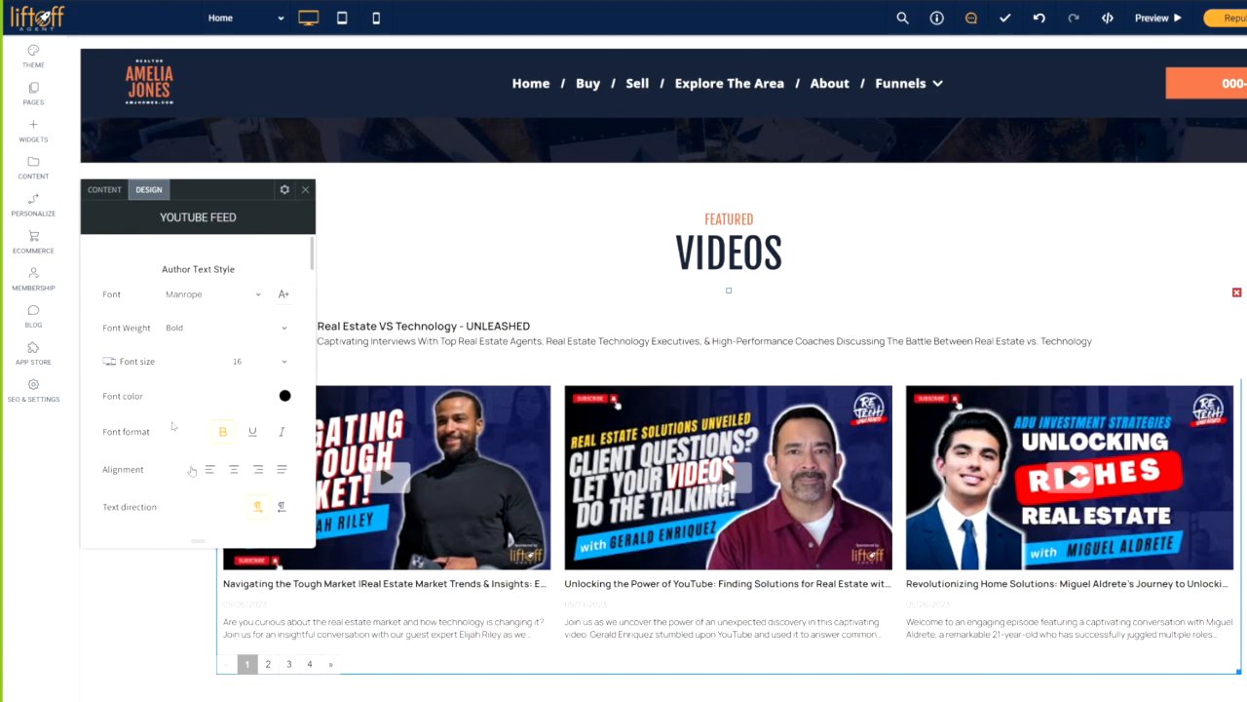
scroll(281, 432, "down", 2)
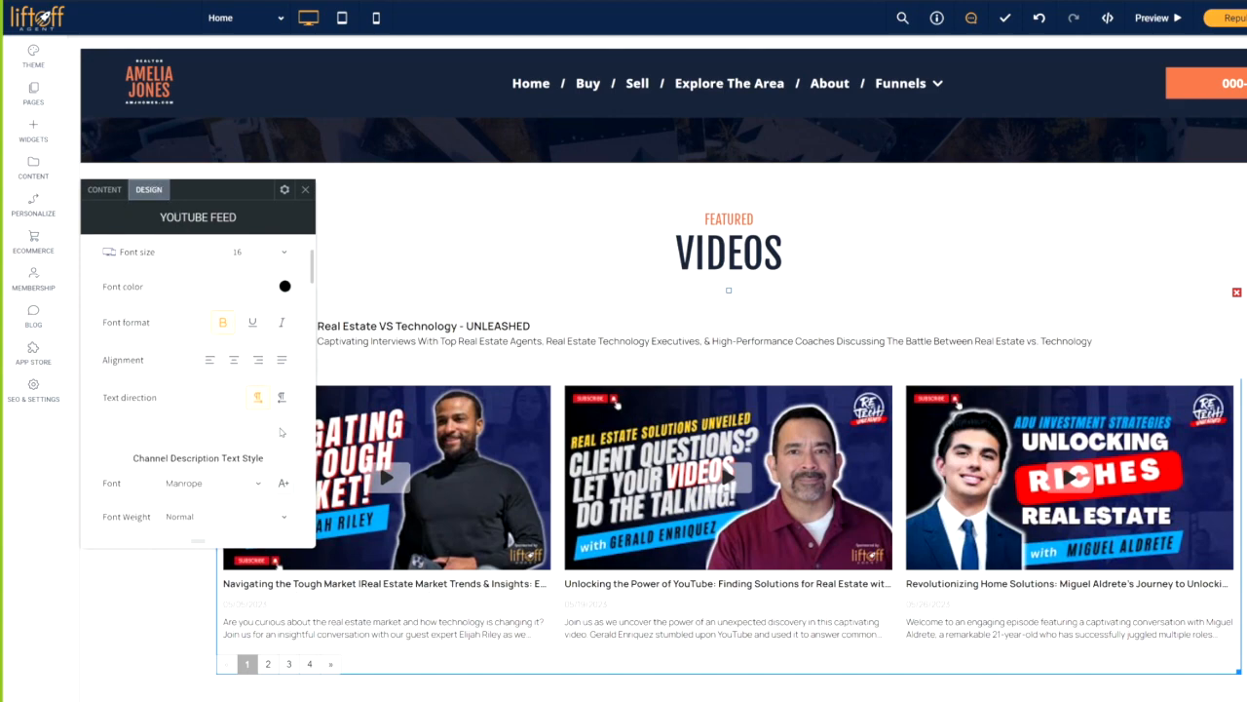
left_click(235, 365)
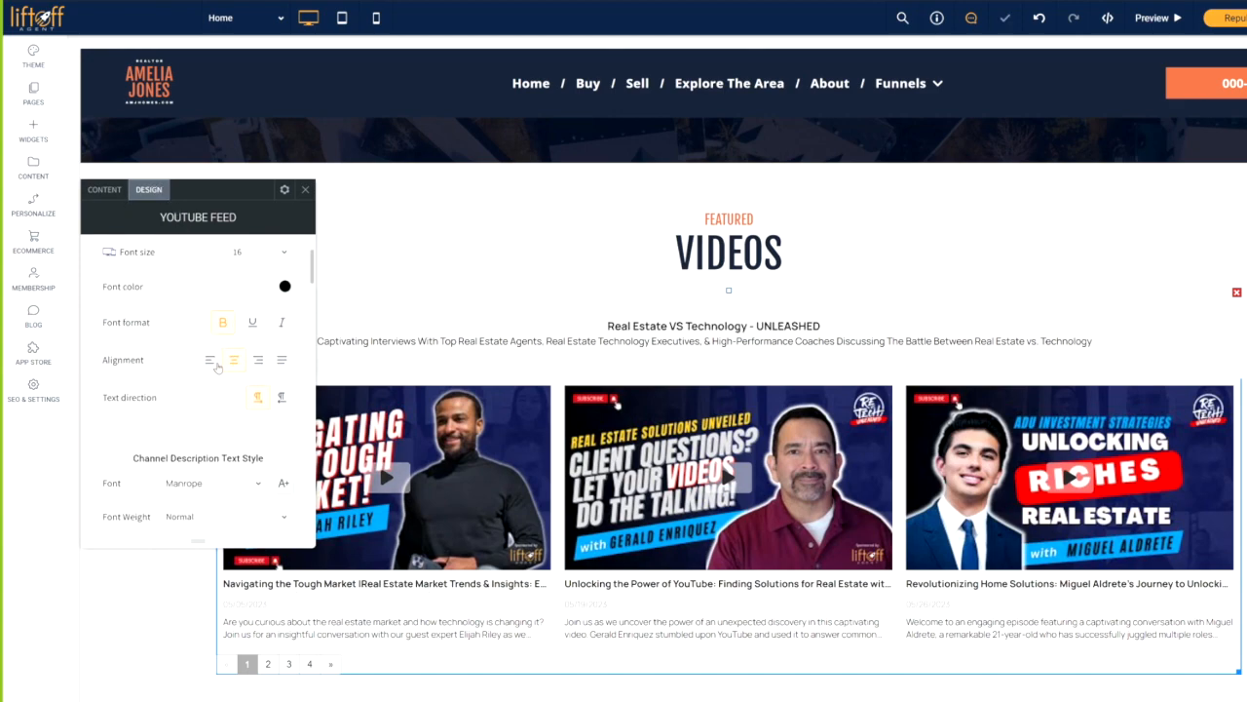
left_click(210, 360)
scroll(302, 224, "down", 1)
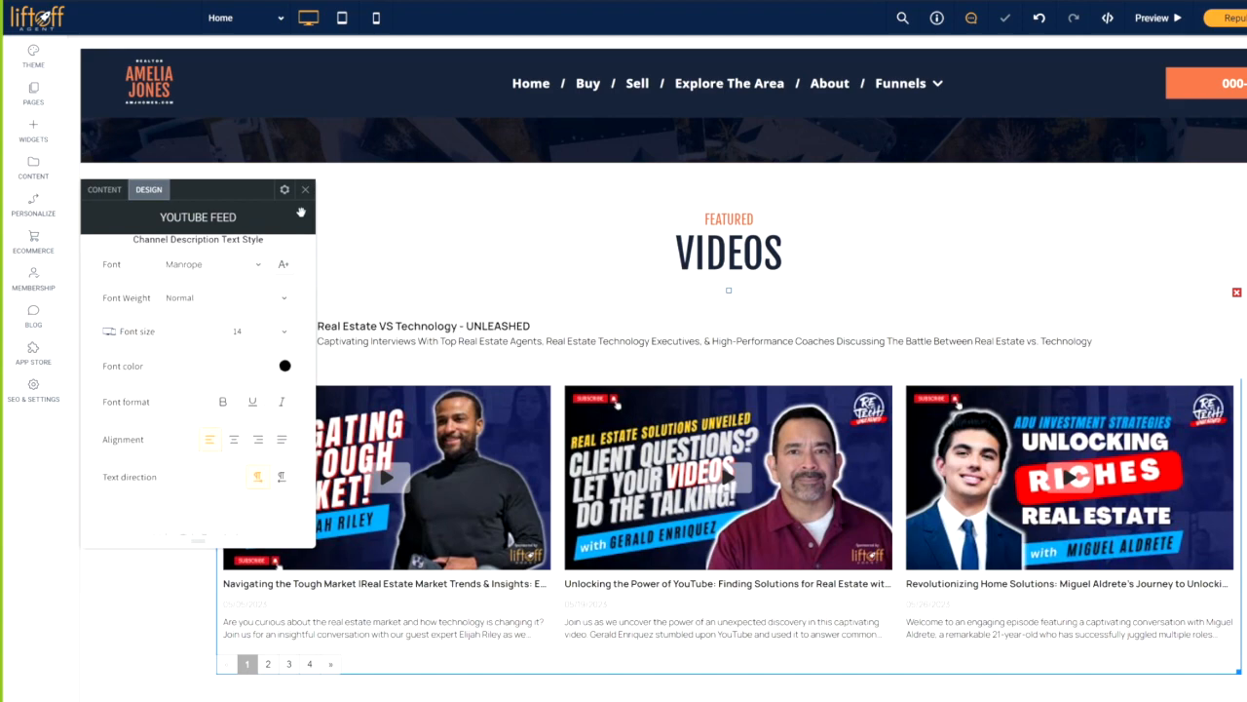
left_click(305, 189)
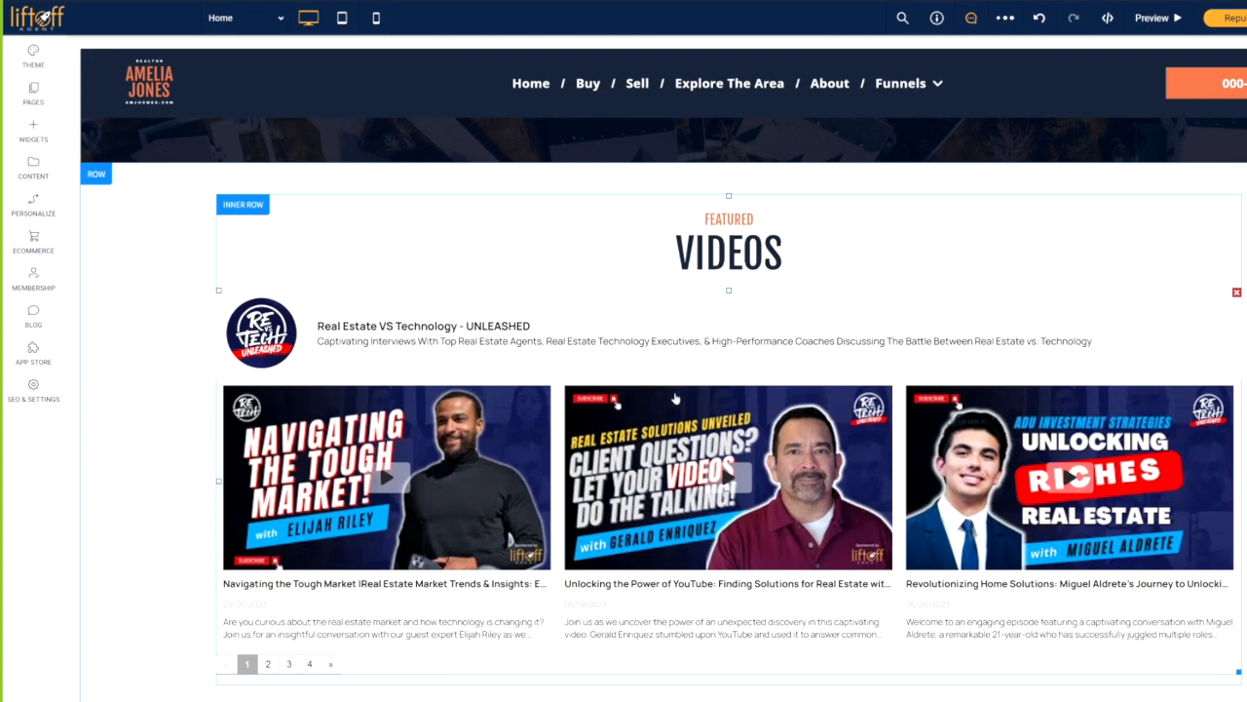
- Copy the Featured Videos row from its ROW badge, then open the 'BUYING A HOME?' Buy page
left_click(145, 246)
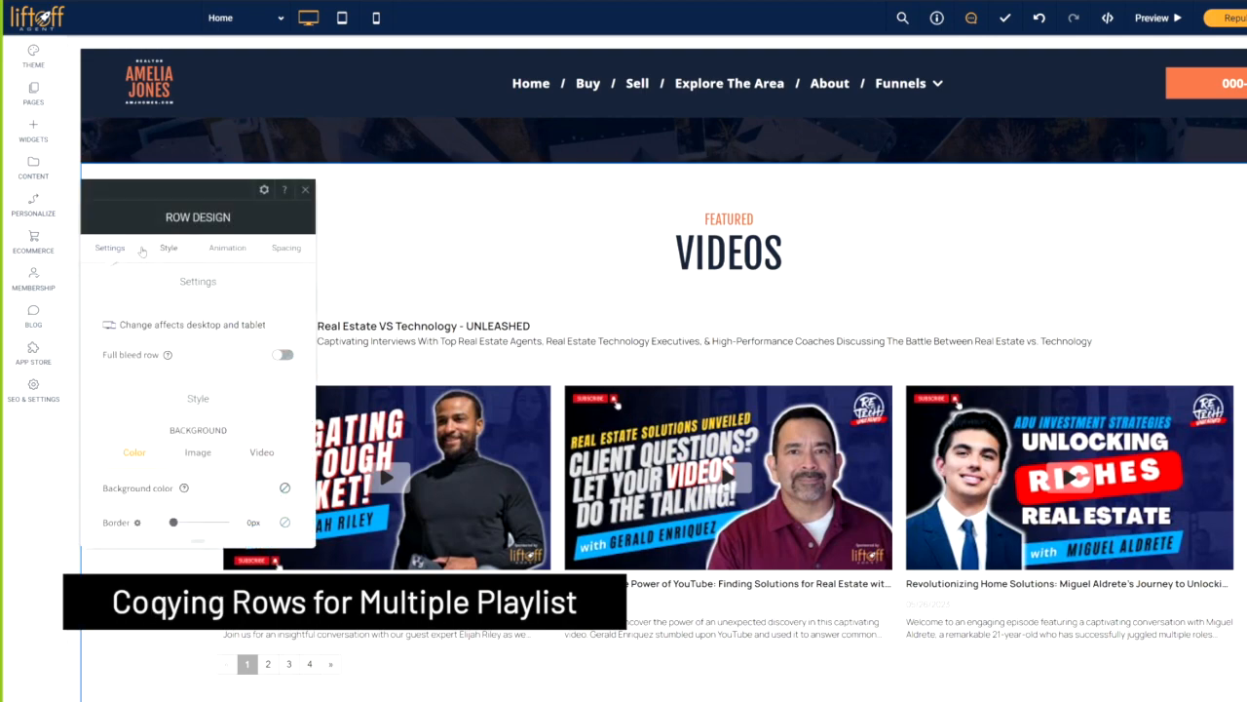
left_click(301, 192)
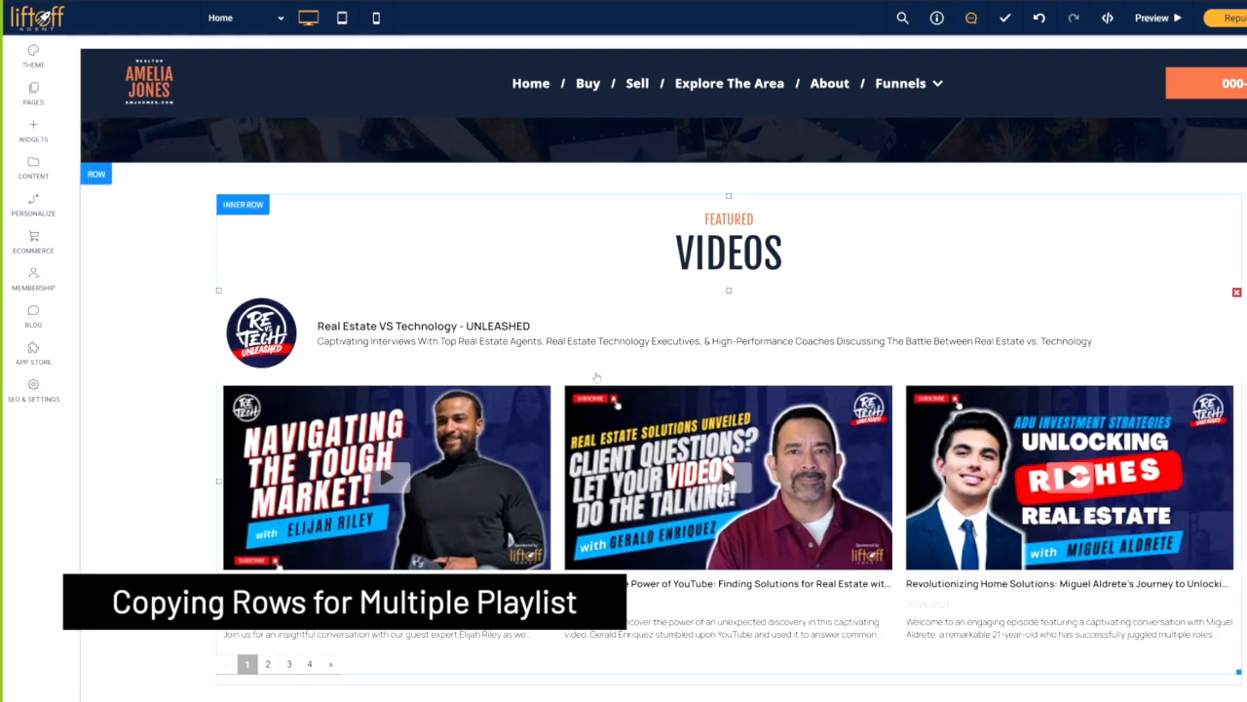
scroll(596, 377, "down", 3)
scroll(432, 396, "up", 4)
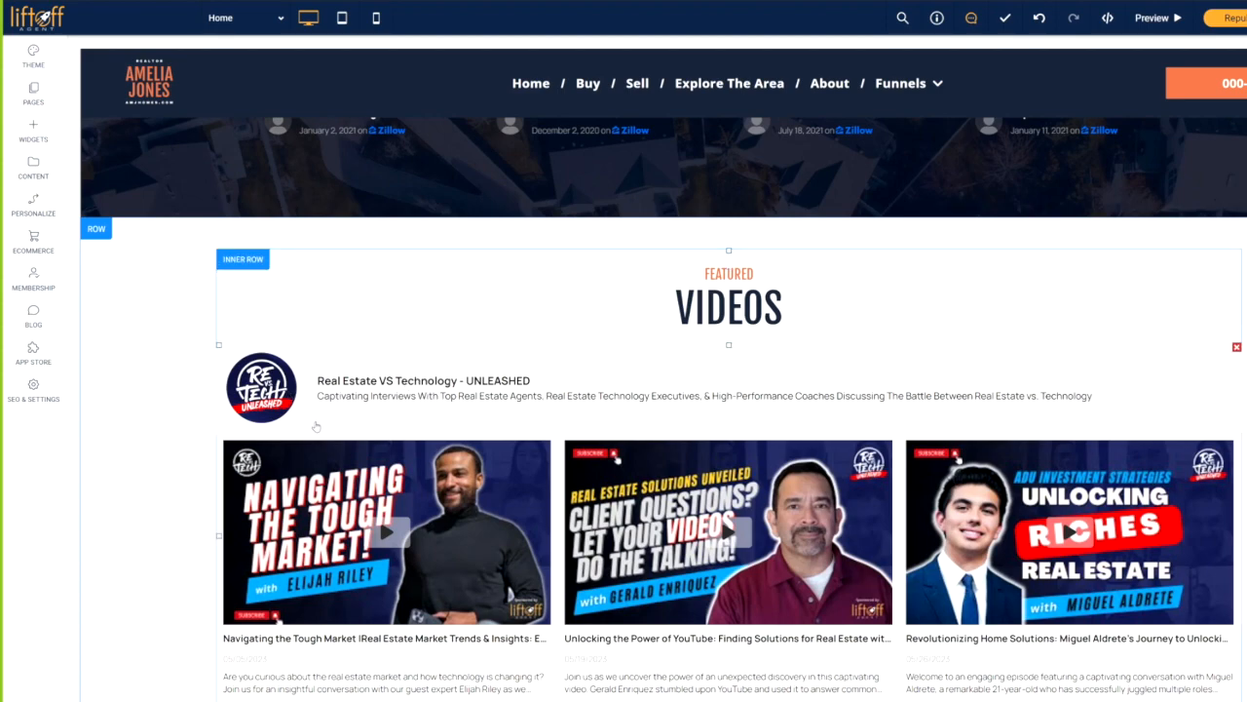
left_click(93, 232)
left_click(130, 428)
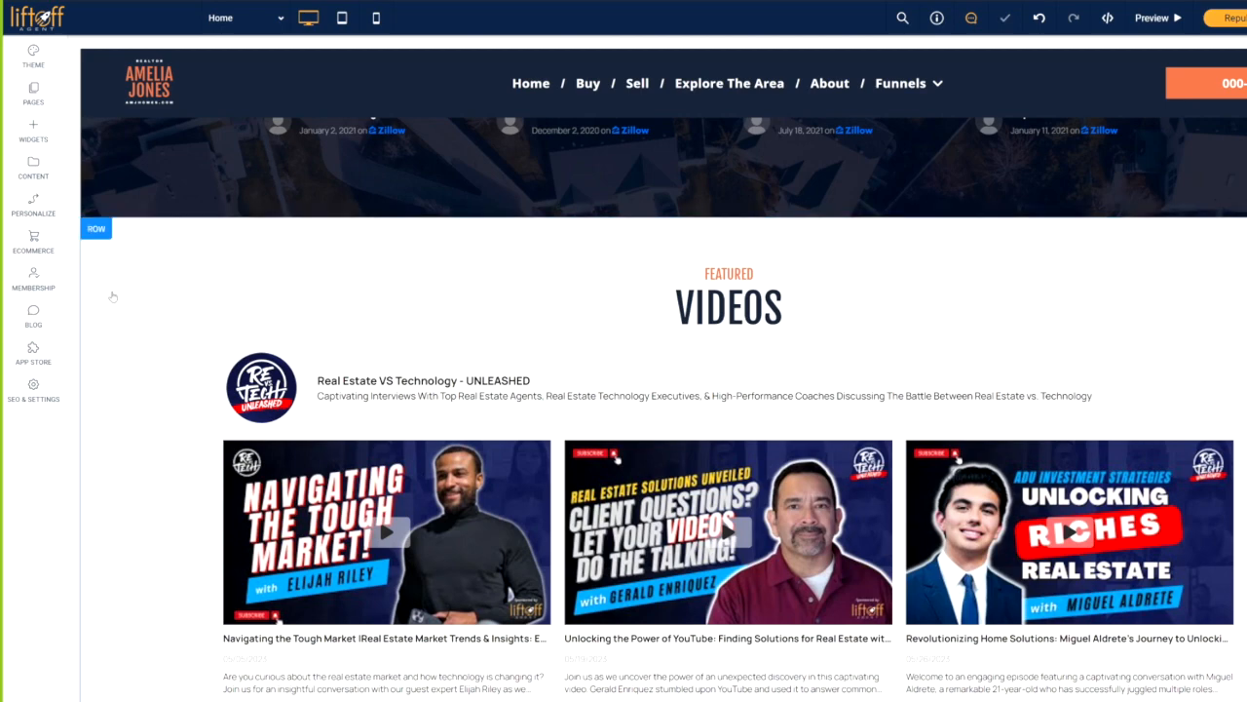
left_click(41, 94)
left_click(181, 220)
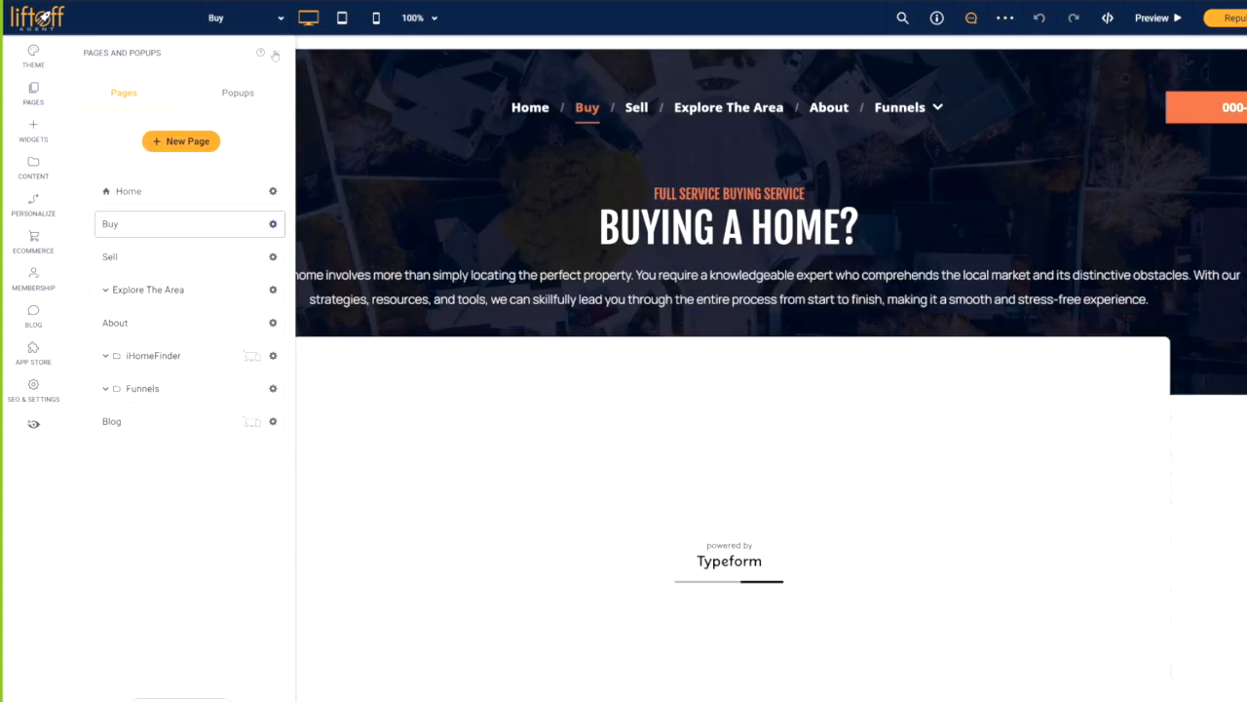
- Paste the copied Featured Videos row above the Reviews row on the Buy page
left_click(275, 52)
scroll(146, 331, "down", 8)
scroll(145, 331, "down", 2)
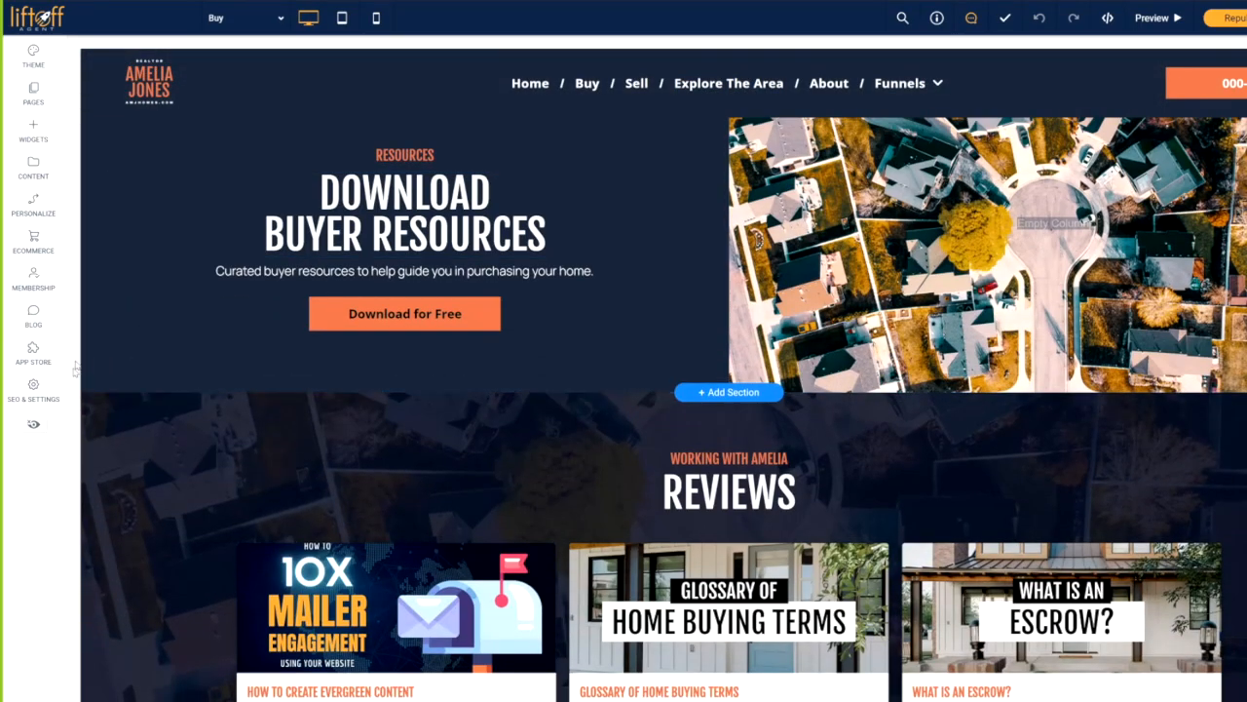
left_click(97, 404)
left_click(123, 627)
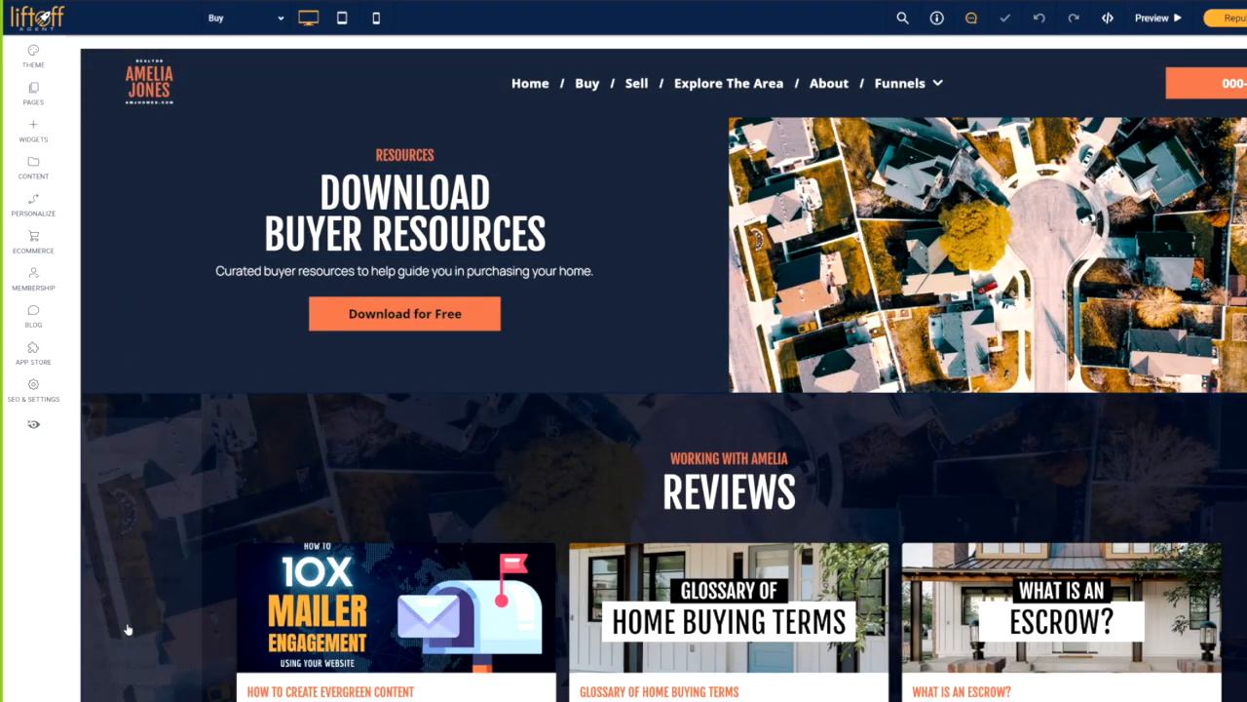
scroll(103, 410, "down", 4)
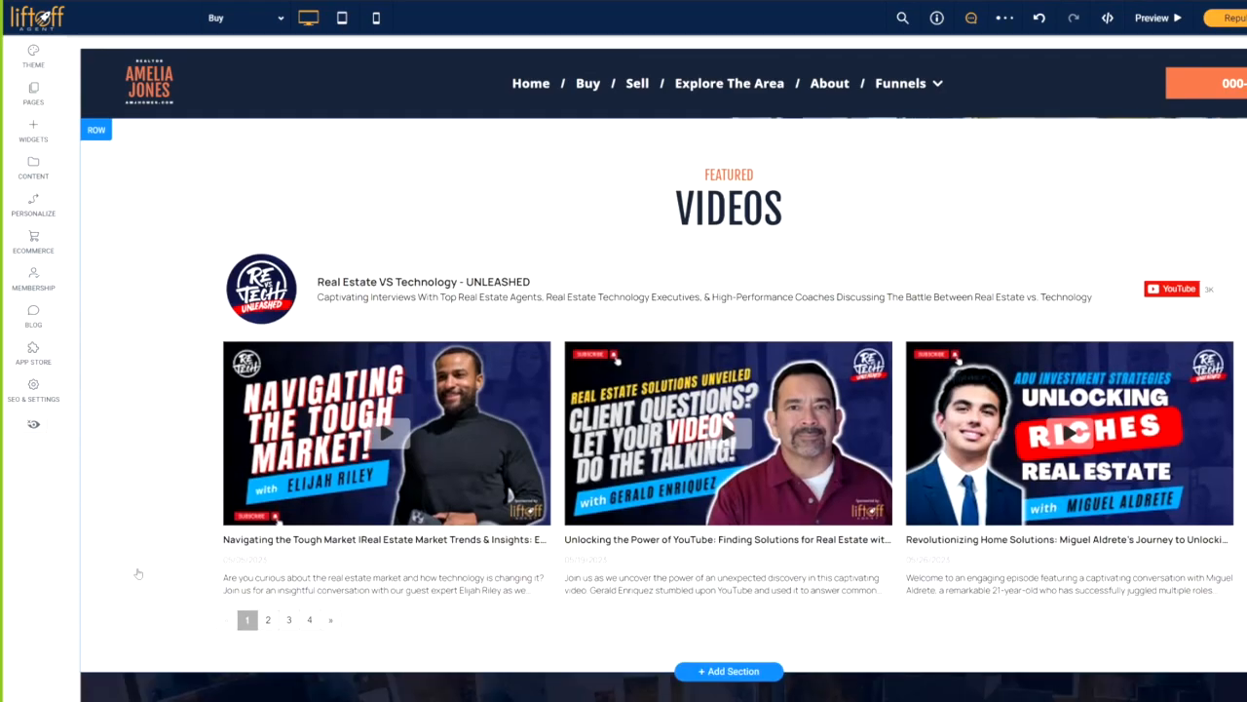
left_click(101, 521)
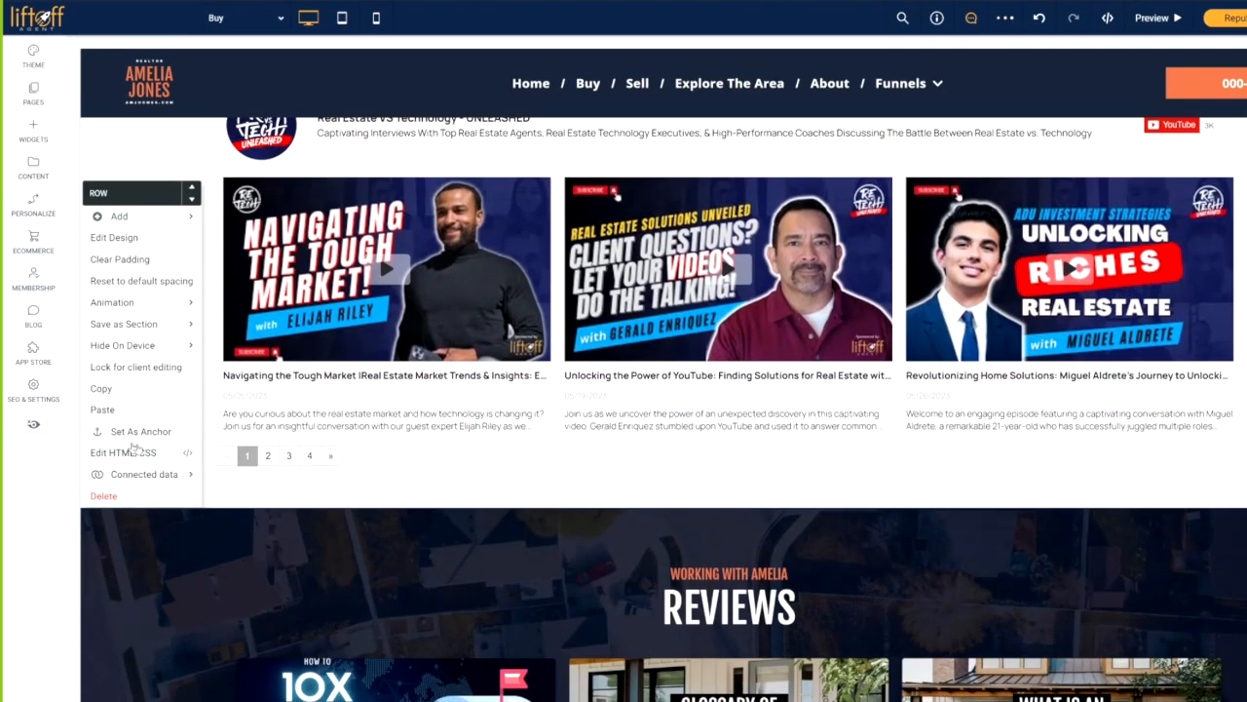
- Retitle the pasted section heading to 'FEATURED BUYER VIDEOS'
scroll(497, 517, "up", 2)
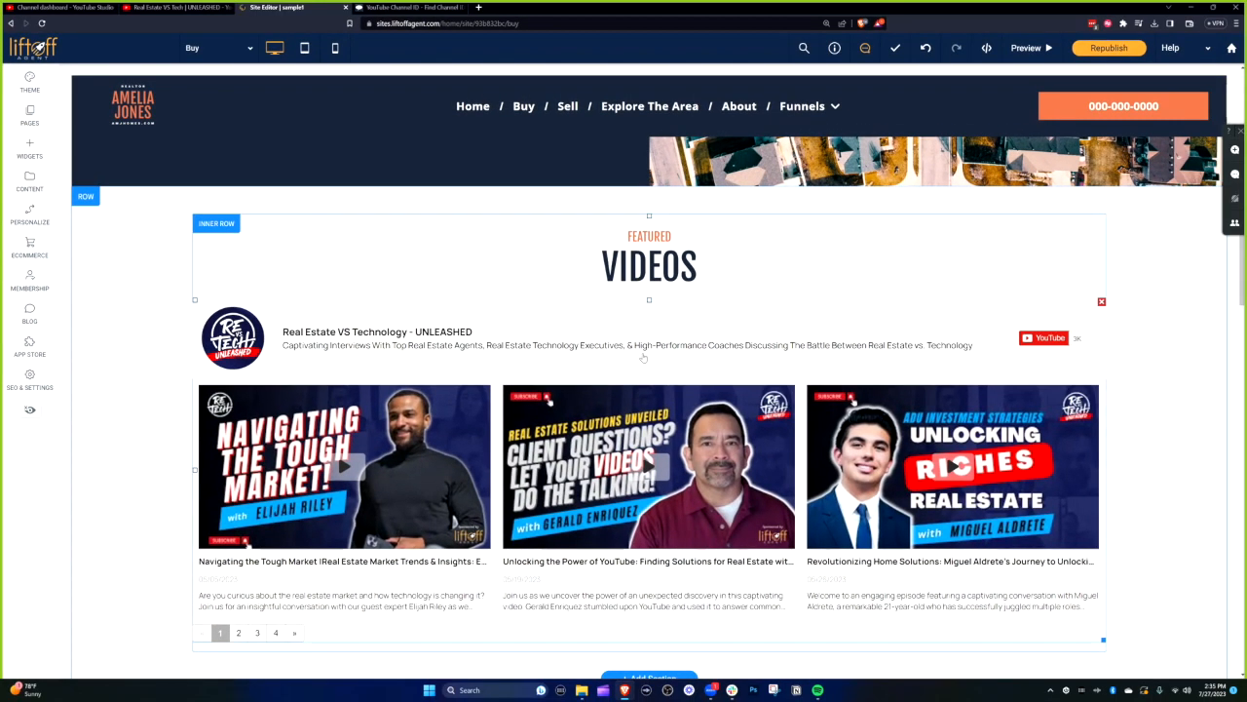
left_click(602, 265)
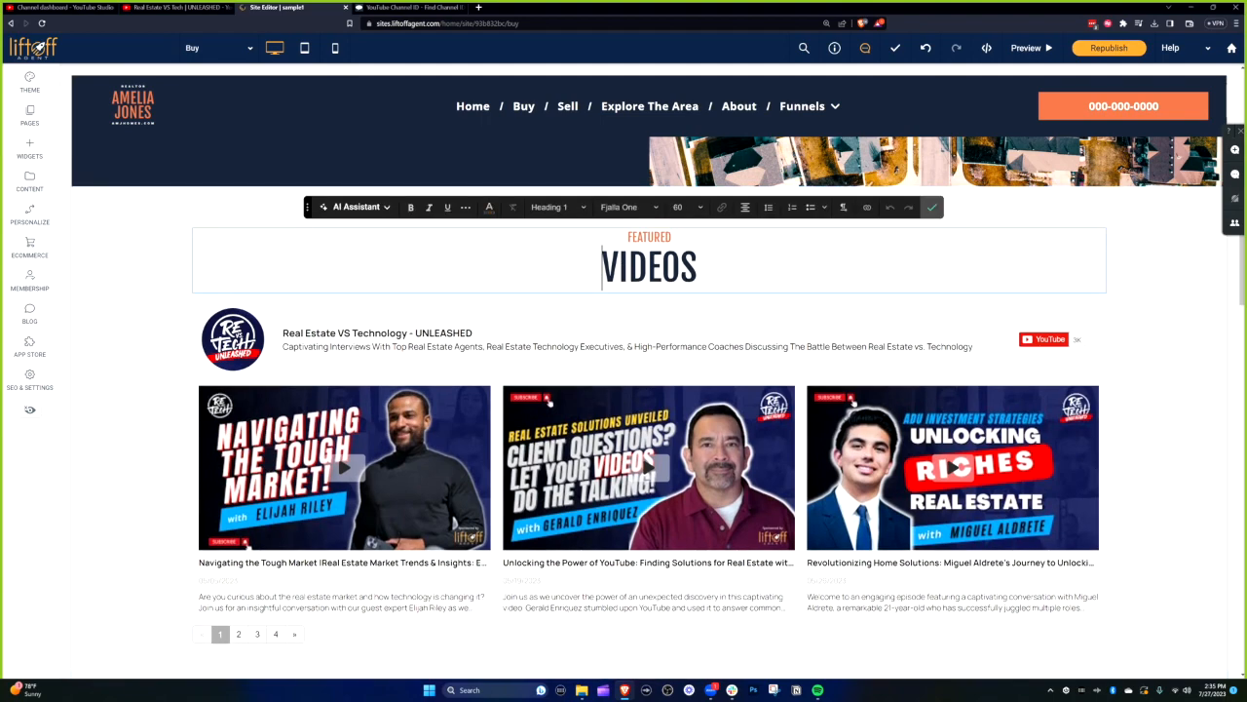
type("BUYER")
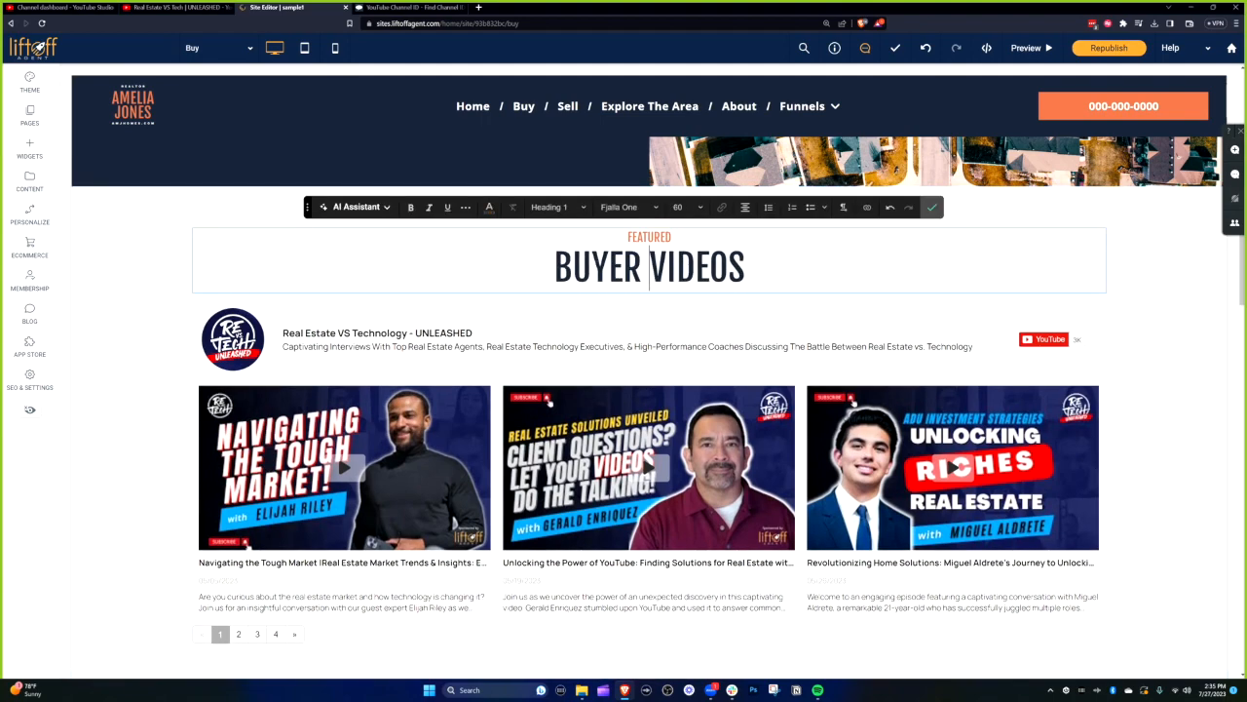
left_click(932, 206)
left_click(63, 7)
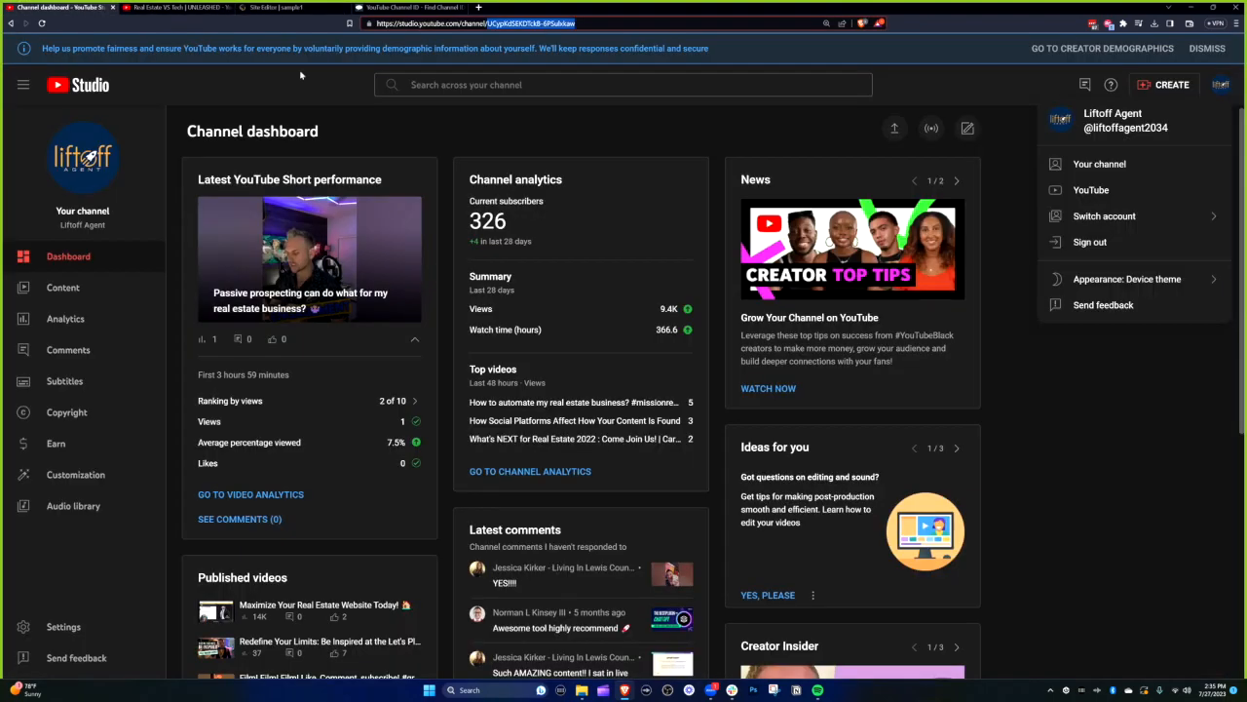
- Open the channel's Wildcard episode playlist and select its playlist ID in the page address
left_click(183, 8)
key("alt+Left")
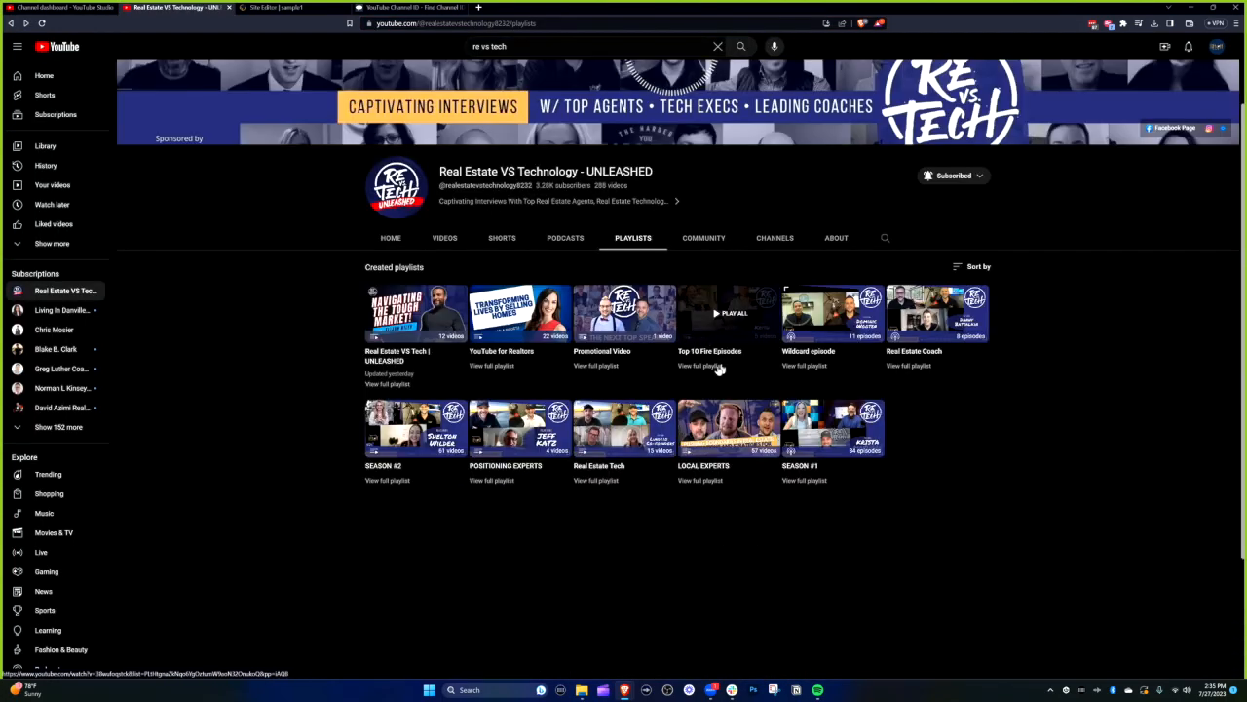
left_click(809, 367)
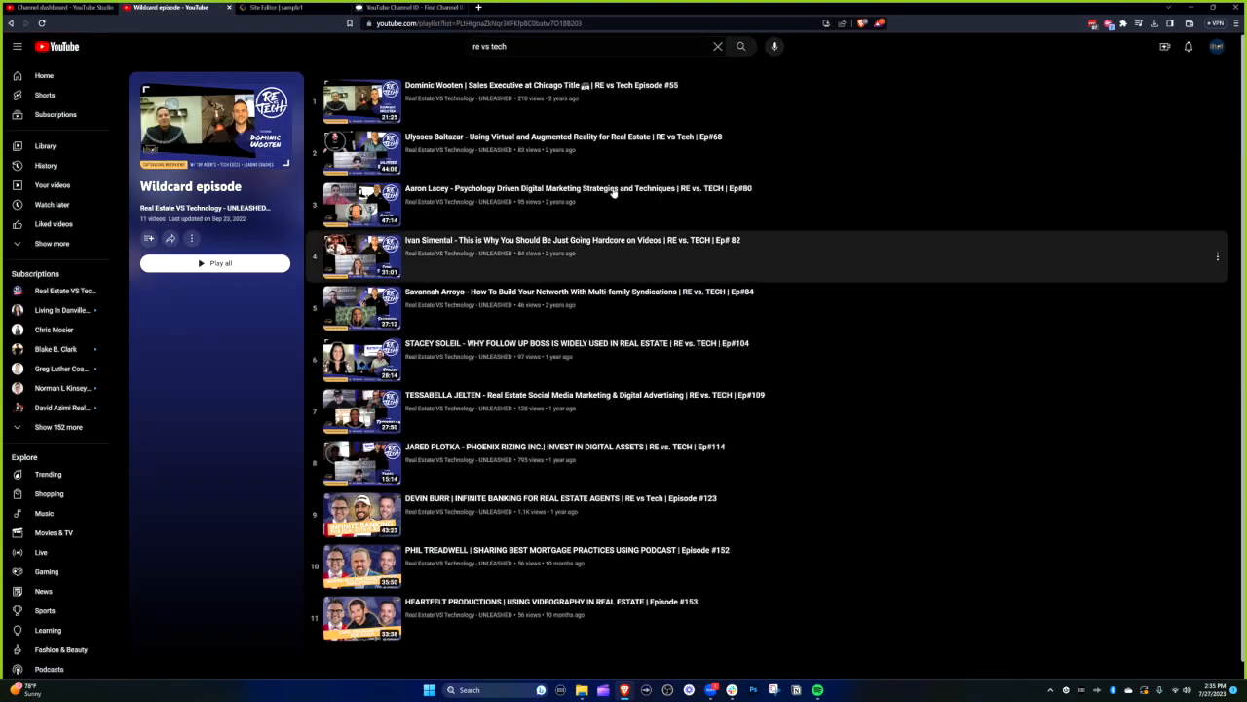
left_click(478, 28)
left_click(465, 25)
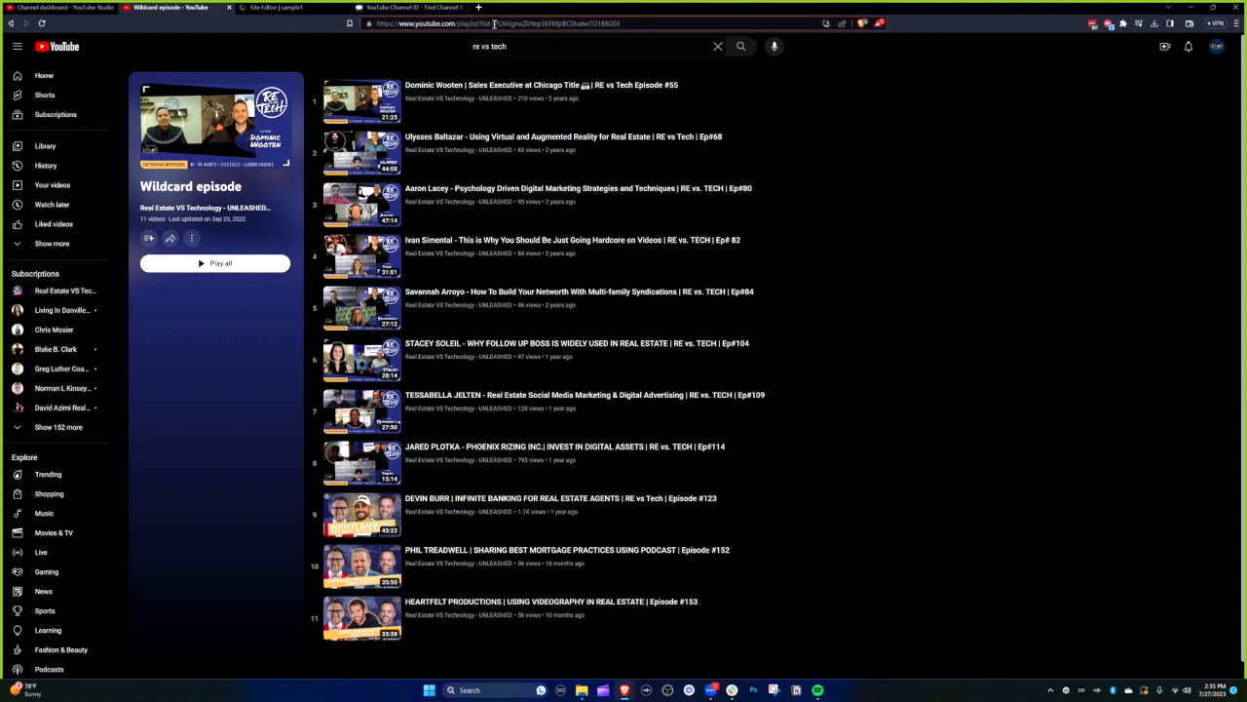
left_click_drag(494, 24, 619, 24)
left_click(292, 8)
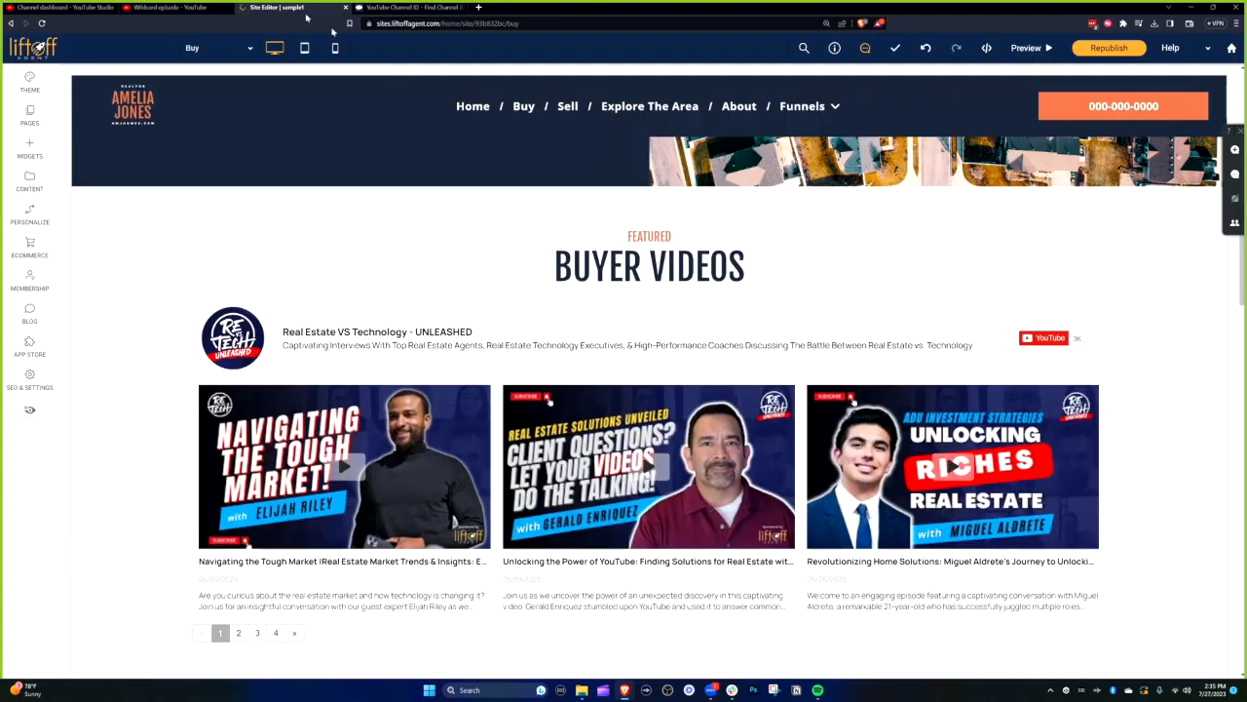
- Replace the BUYER VIDEOS feed's Play List ID with the copied Wildcard episode playlist ID
left_click(644, 412)
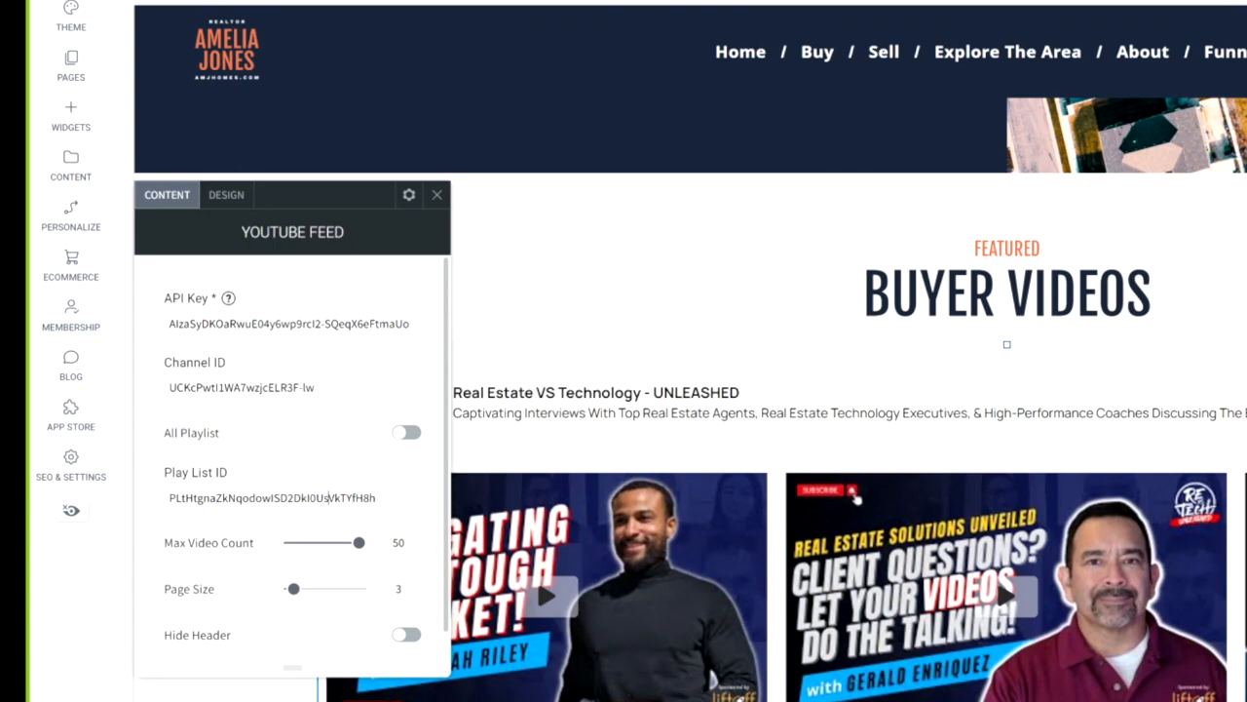
key("ctrl+a")
type("PLtHtgnaZkNqr3KFKfpBC0batw7O1BB203")
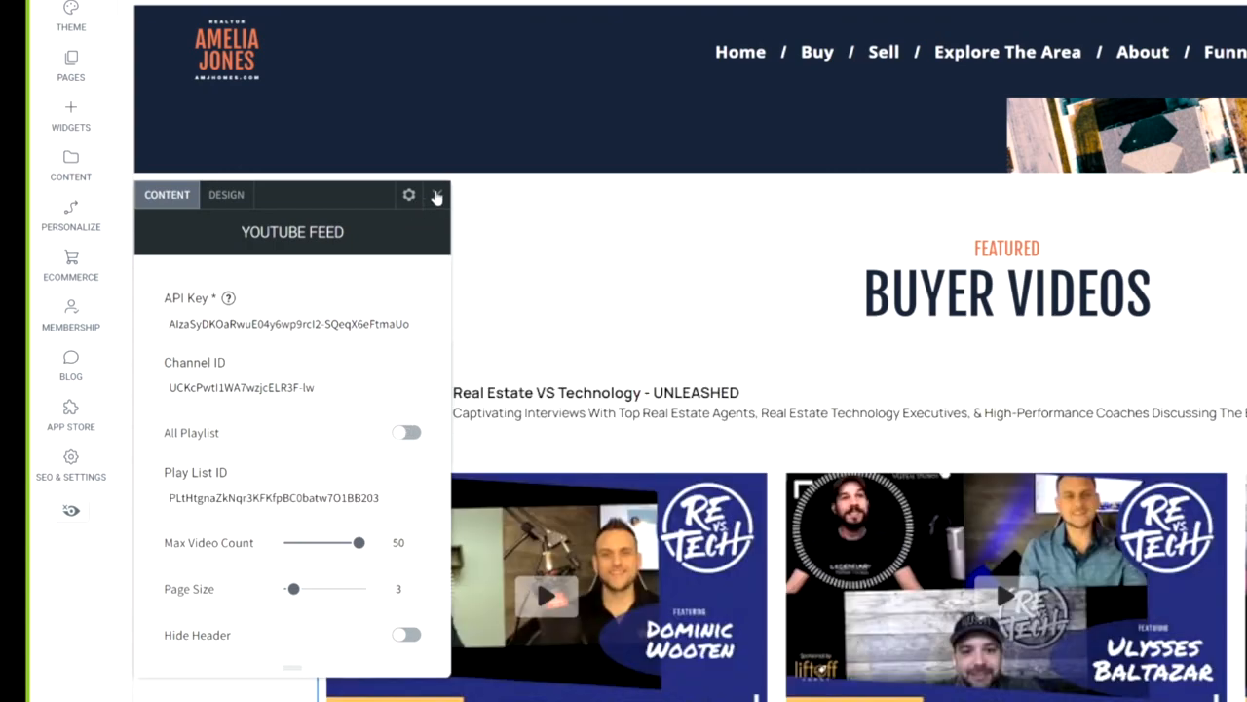
left_click(437, 196)
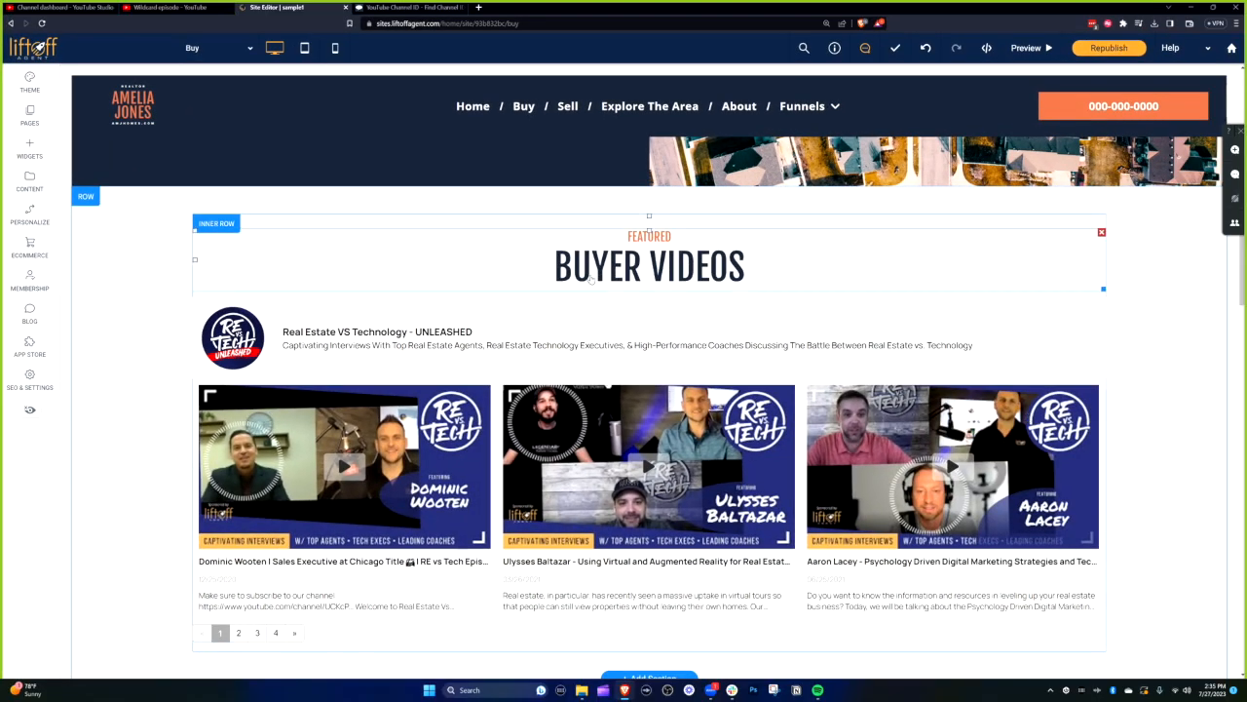
- Open the City Page listed under Explore The Area in the site pages
left_click(30, 116)
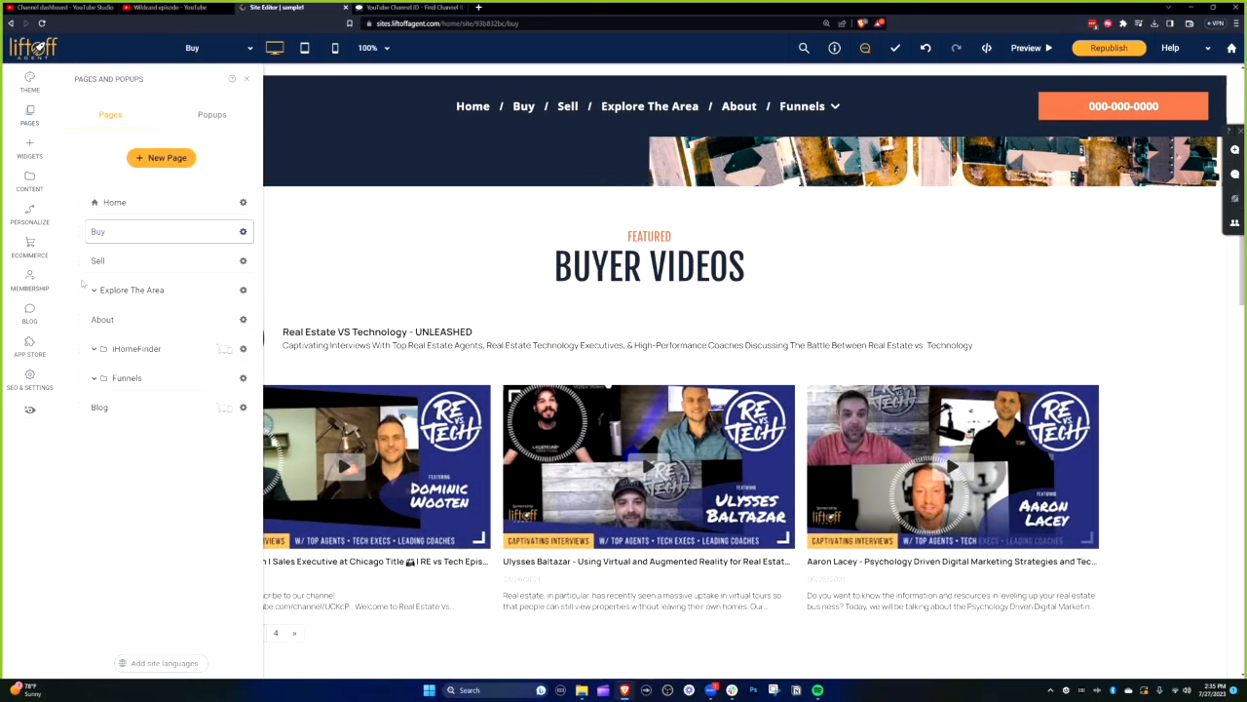
left_click(94, 290)
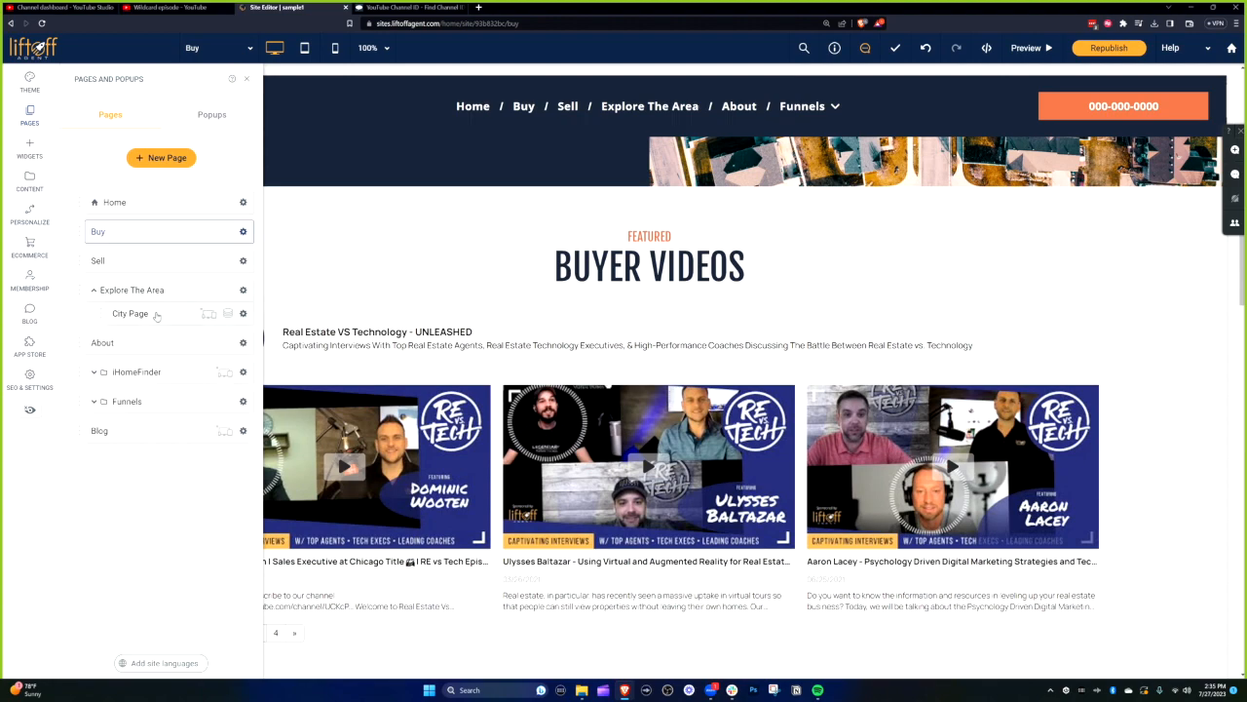
left_click(156, 314)
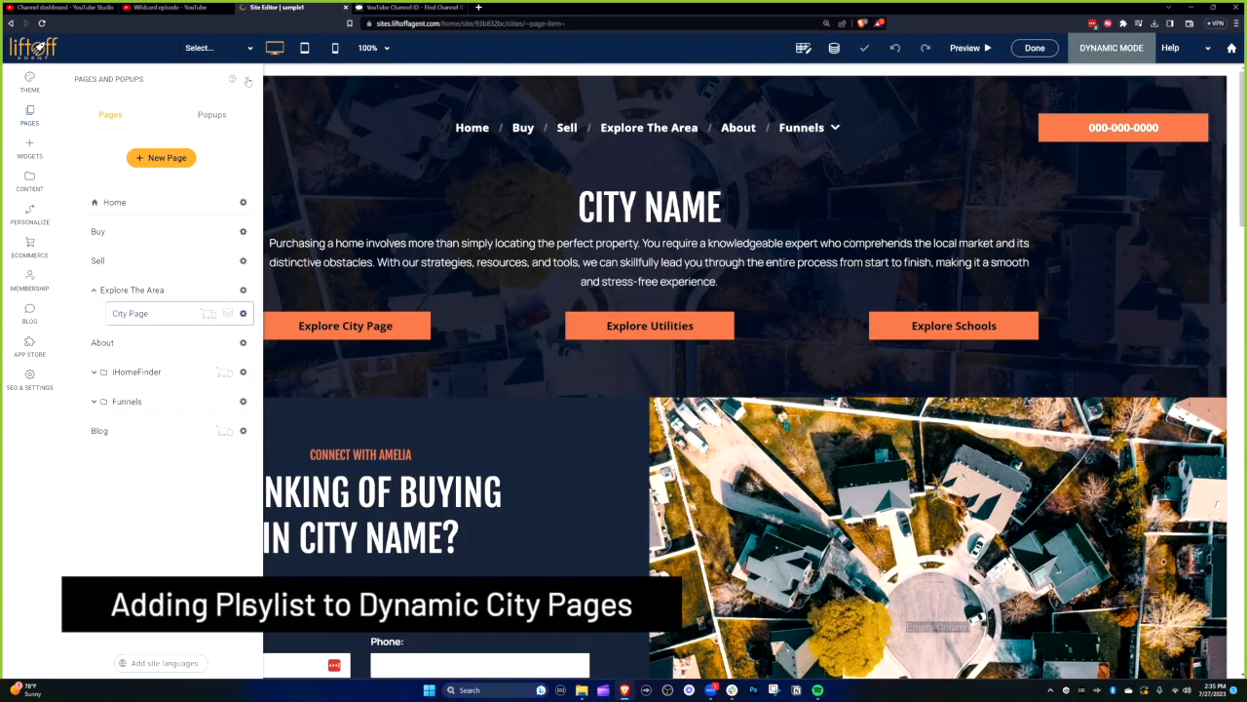
left_click(248, 82)
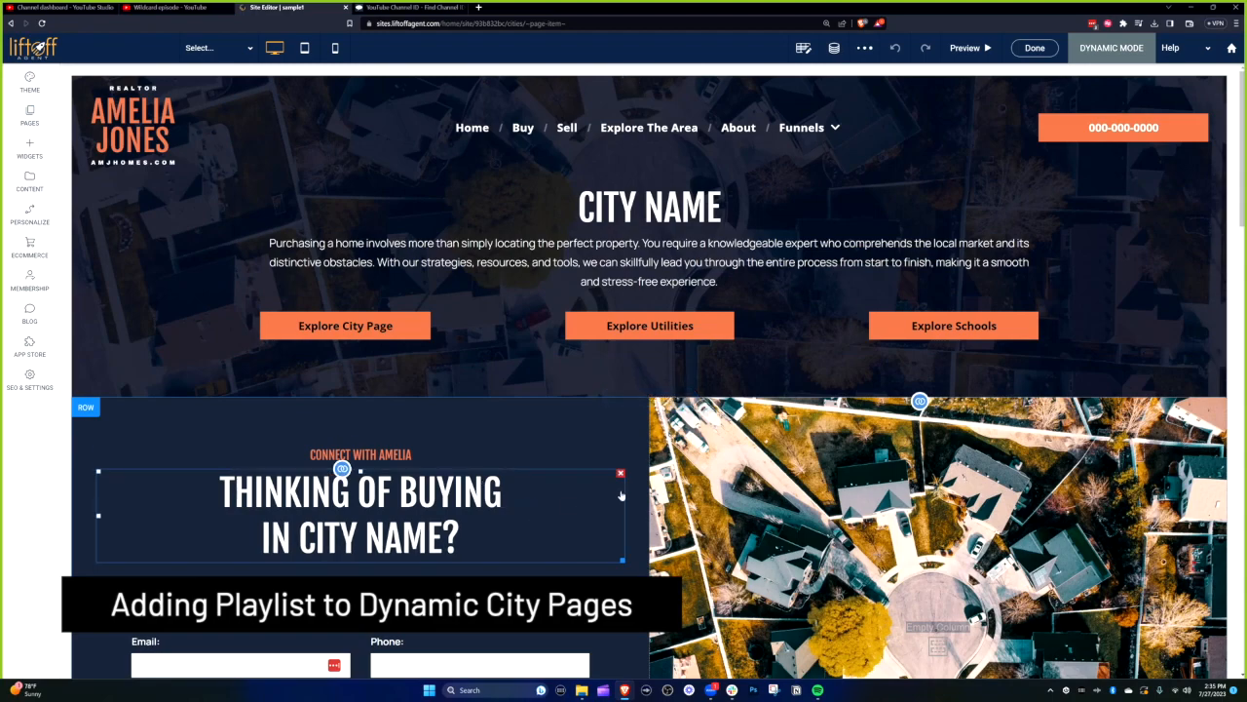
- Look through the City Page template and its list of city items to preview
scroll(680, 511, "down", 6)
scroll(681, 512, "up", 3)
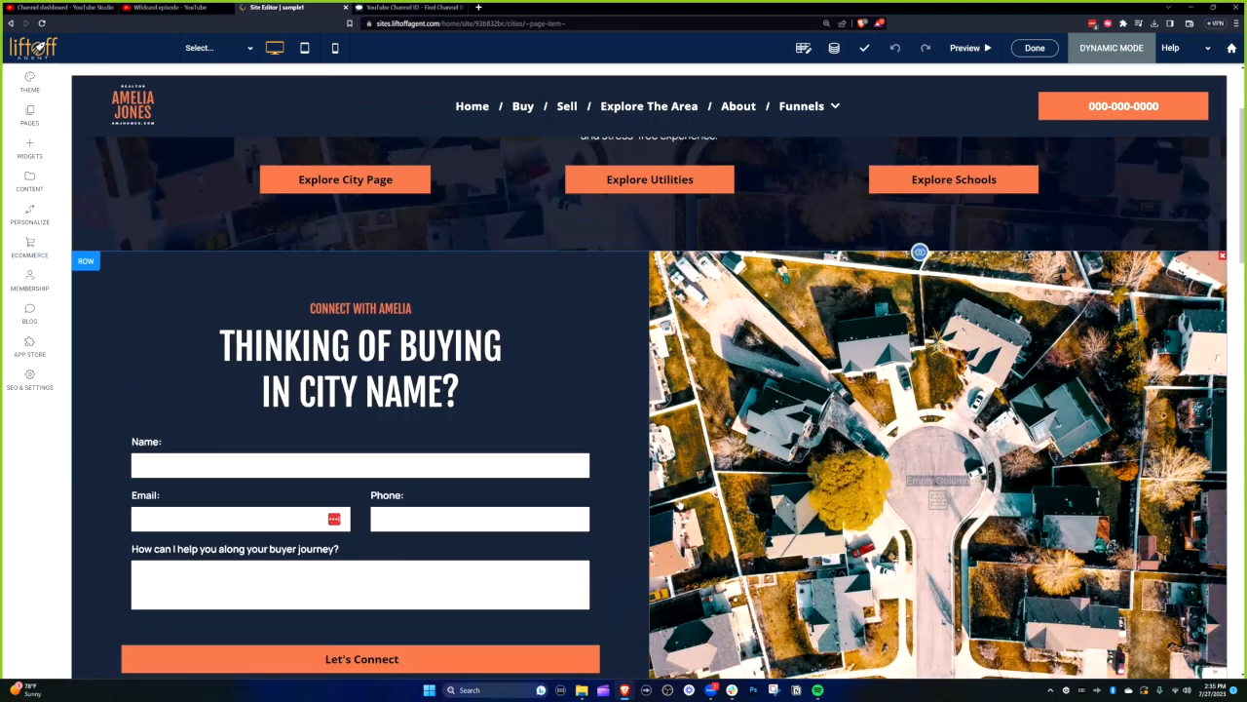
scroll(680, 512, "up", 3)
left_click(246, 51)
scroll(653, 482, "down", 3)
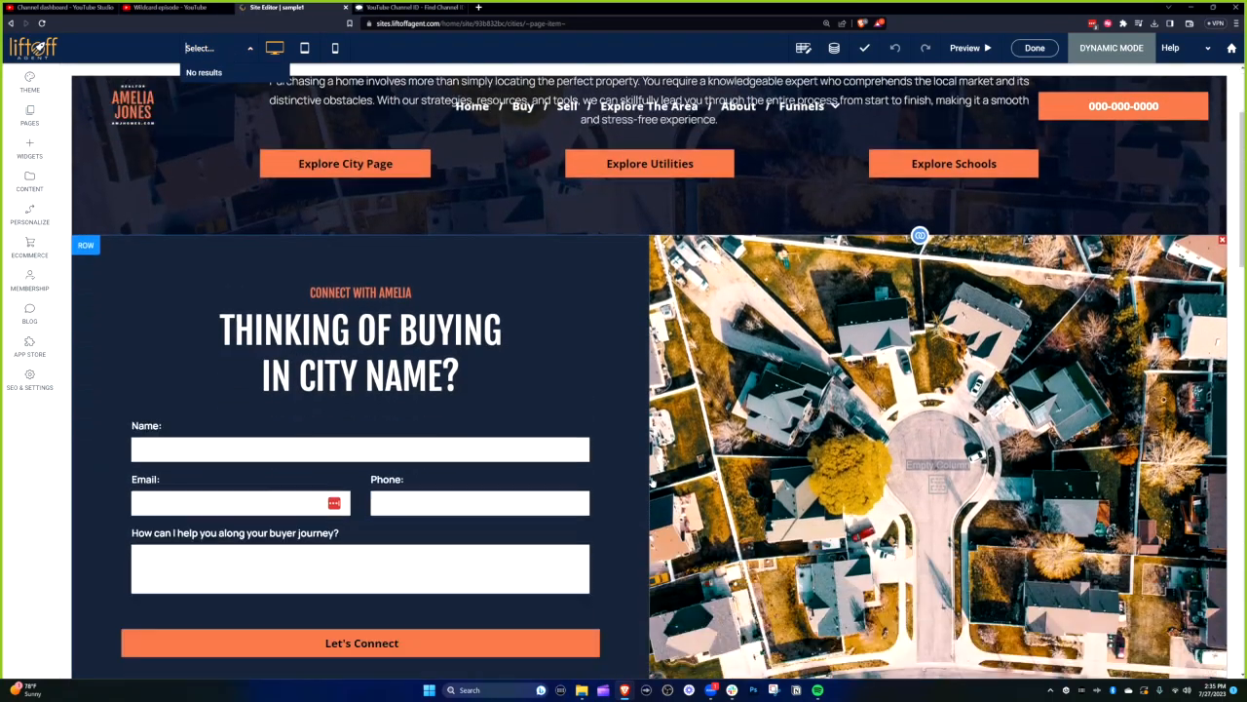
scroll(653, 482, "down", 3)
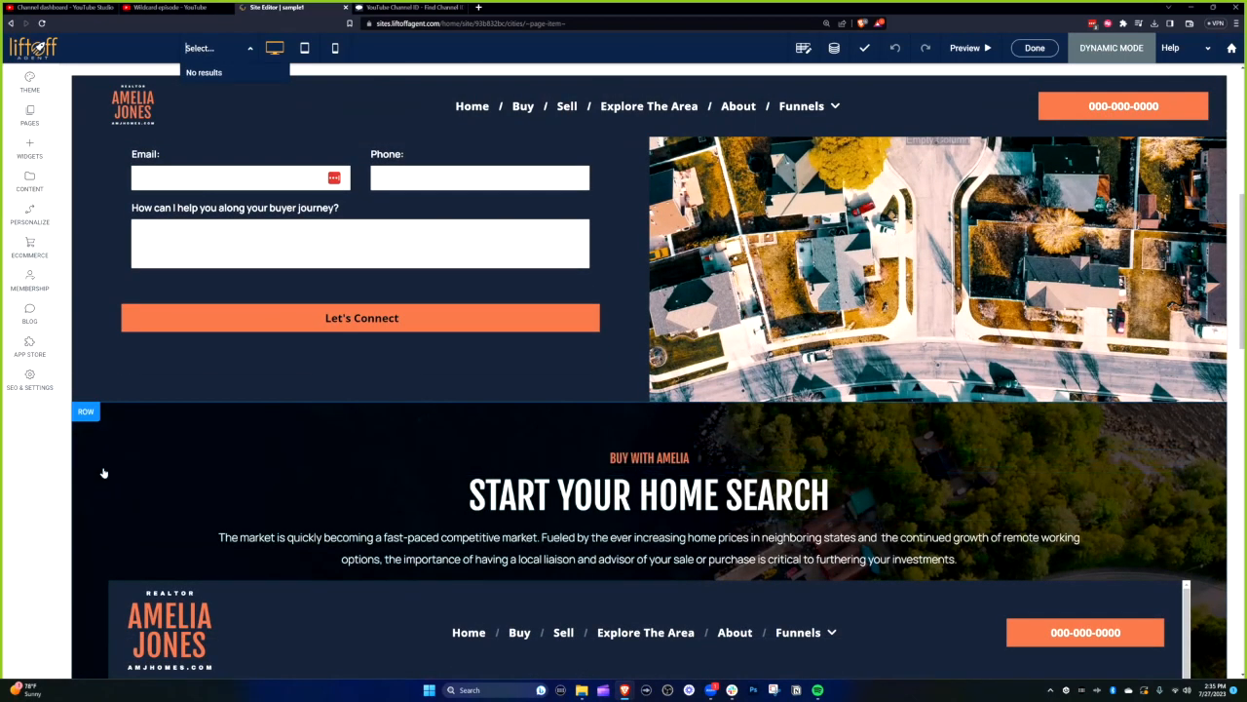
scroll(97, 497, "up", 3)
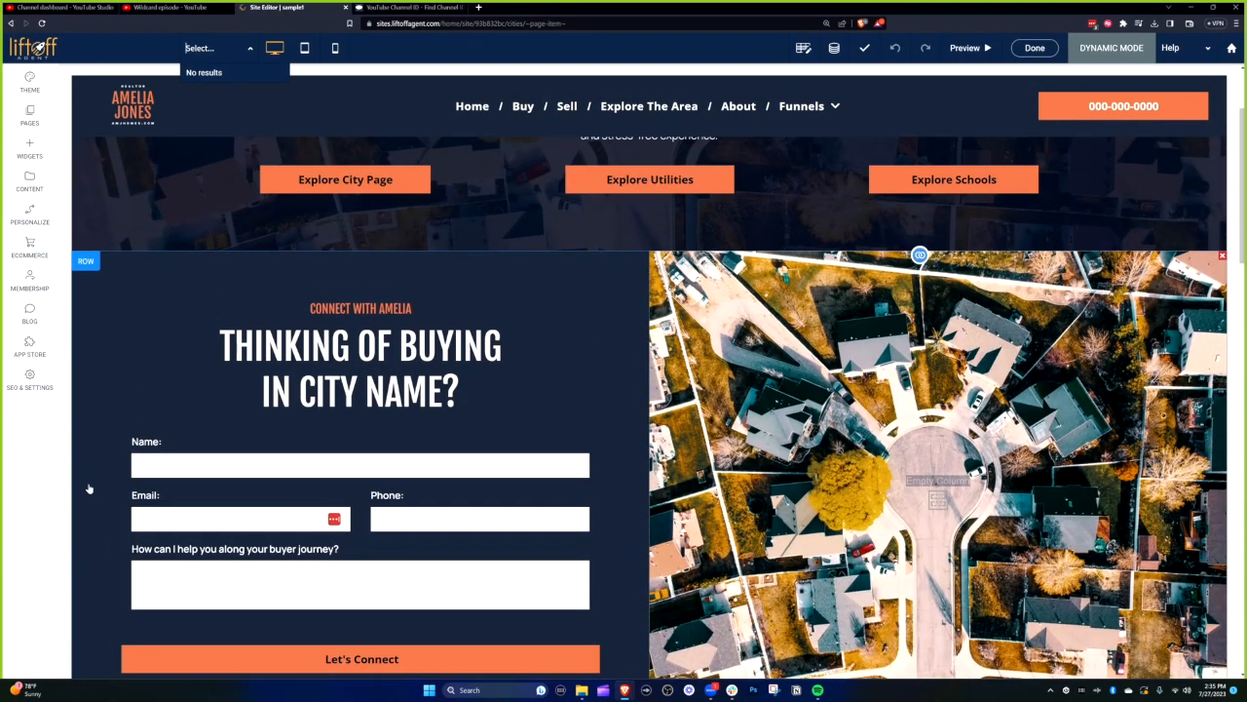